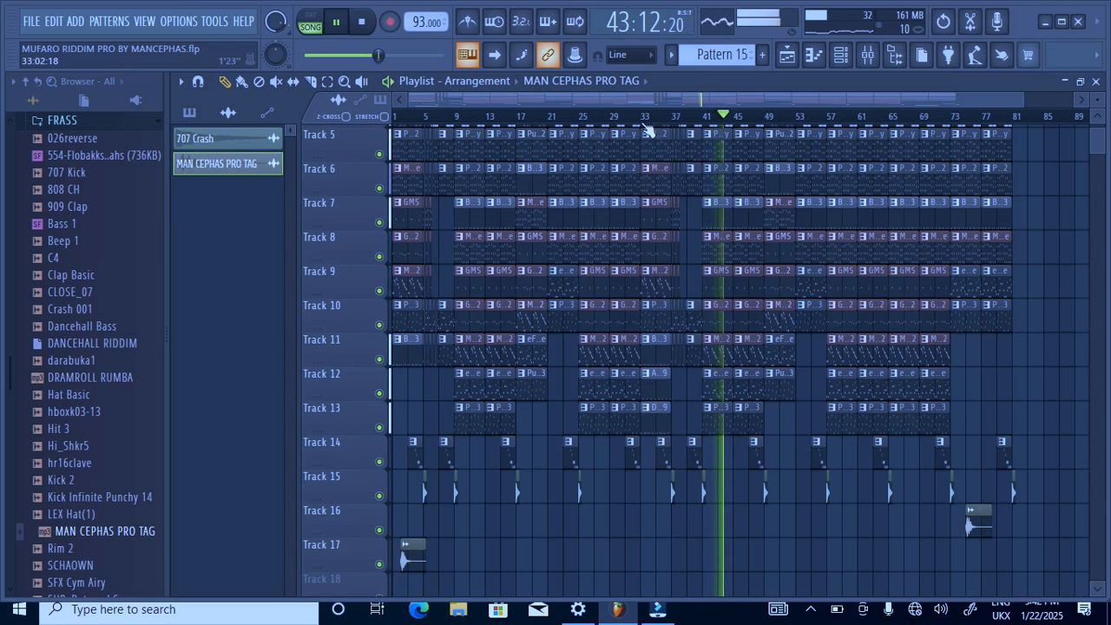
# - Move the song's playback position back to bar 33 and stop playback
pyautogui.click(641, 119)
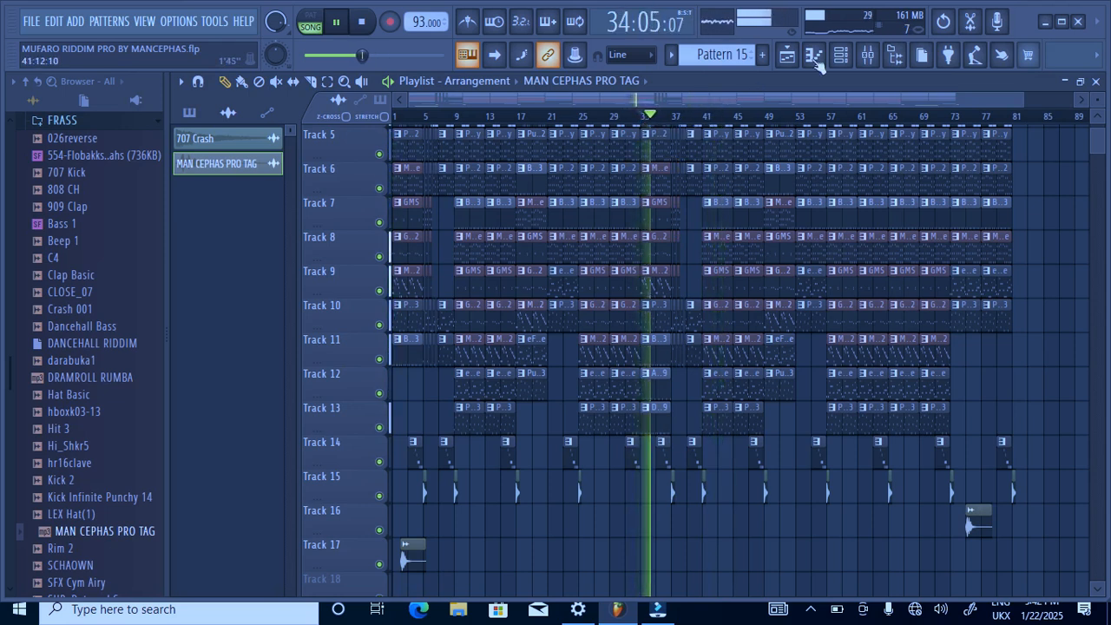
pyautogui.press('space')
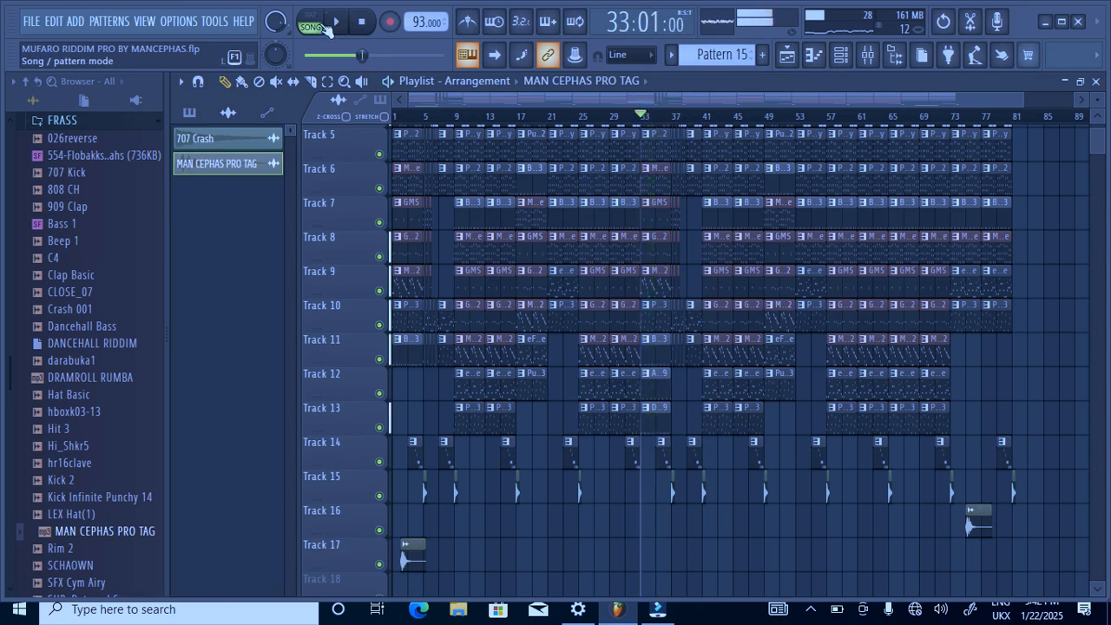
pyautogui.scroll(4, 592, 230)
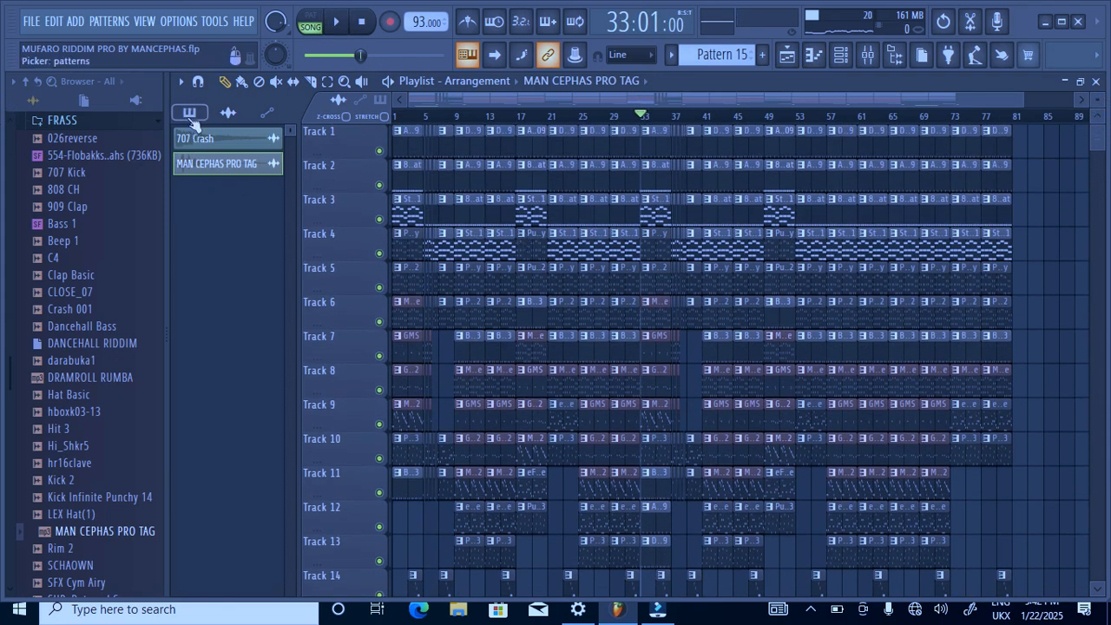
# - Select the DELB_kick_09 pattern, show its steps in the channel rack and play it alone in pattern mode
pyautogui.click(189, 113)
pyautogui.click(224, 140)
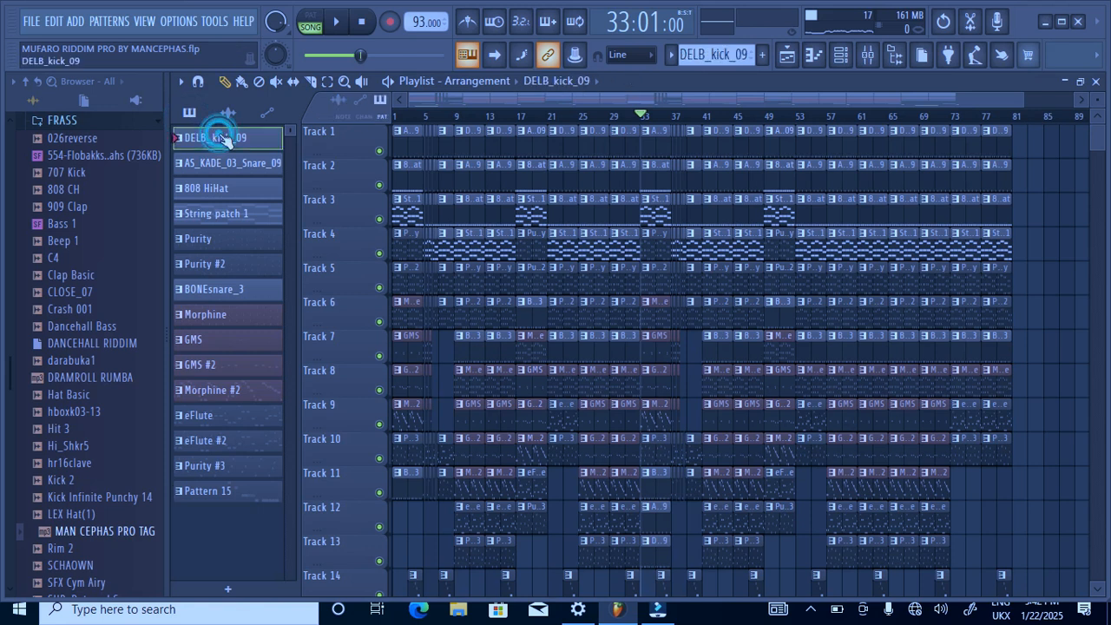
pyautogui.click(840, 54)
pyautogui.press('space')
pyautogui.press('space')
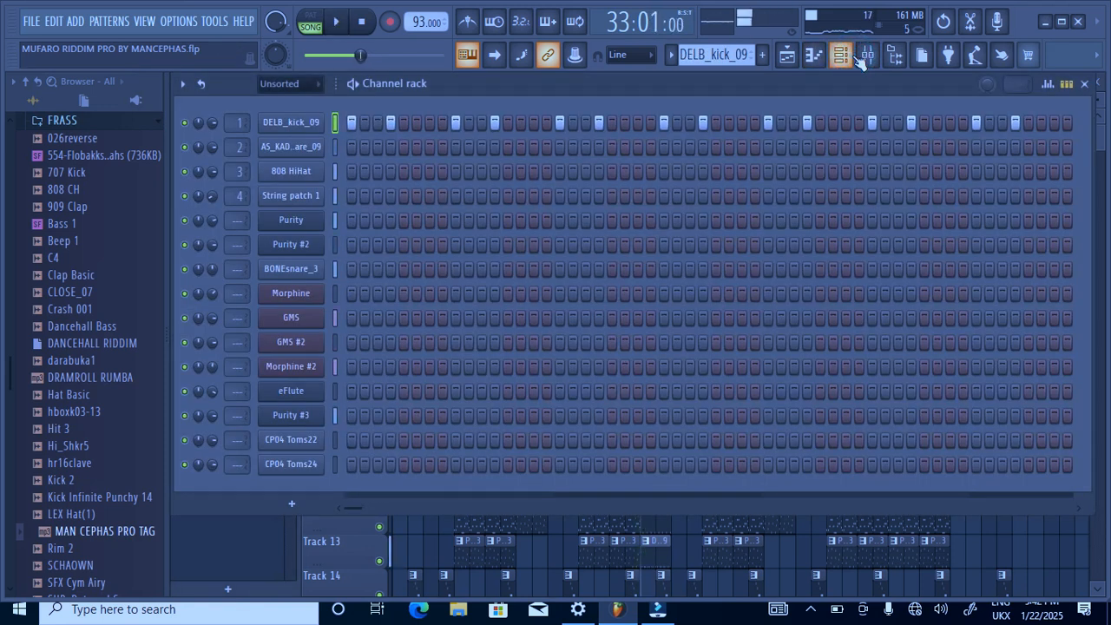
pyautogui.click(311, 25)
pyautogui.press('space')
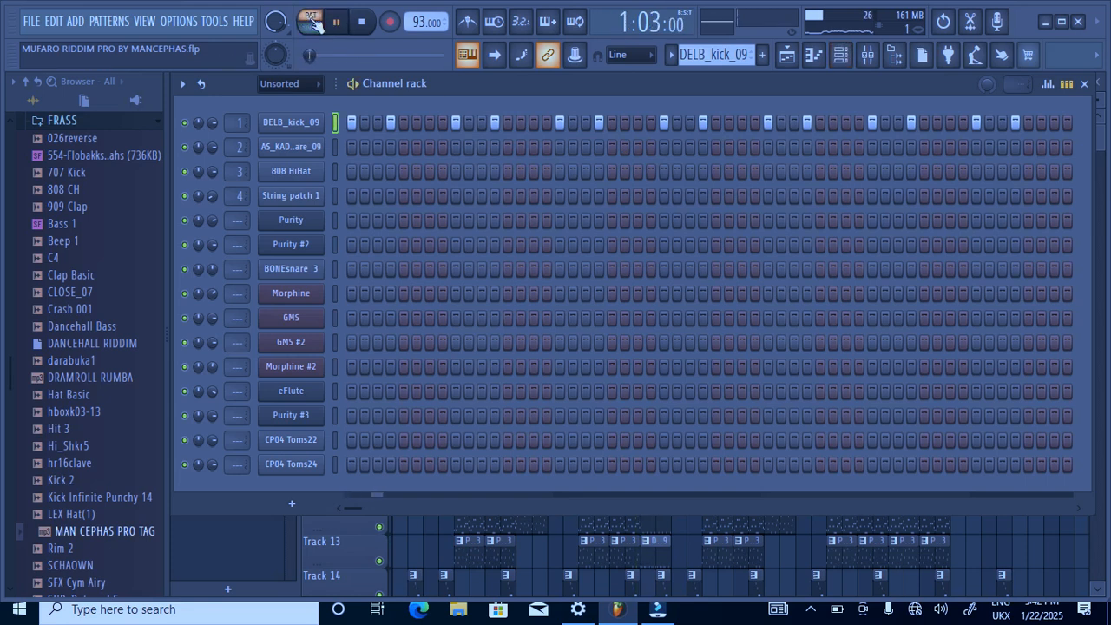
pyautogui.click(794, 56)
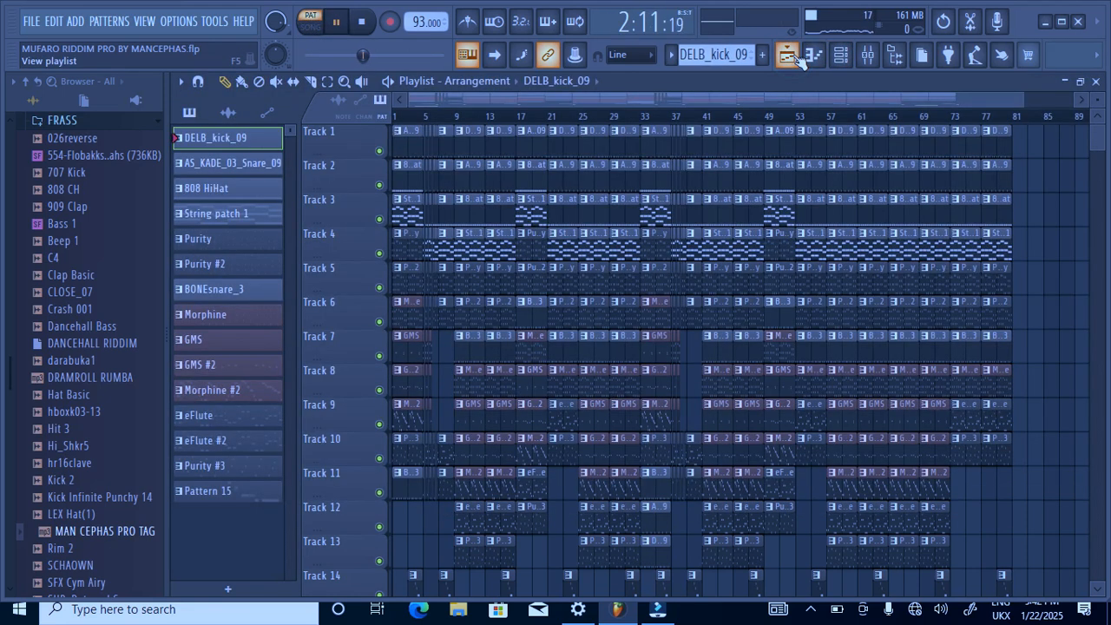
pyautogui.click(811, 58)
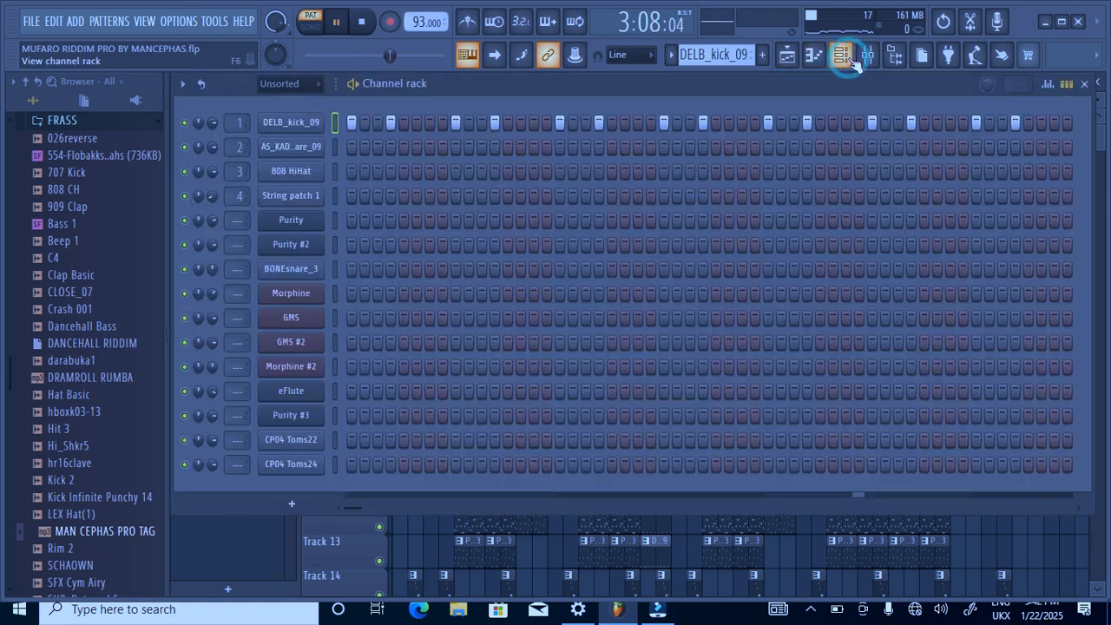
# - Select the AS_KADE_03_Snare_09 pattern and examine its steps in the channel rack while it plays
pyautogui.click(790, 55)
pyautogui.click(243, 165)
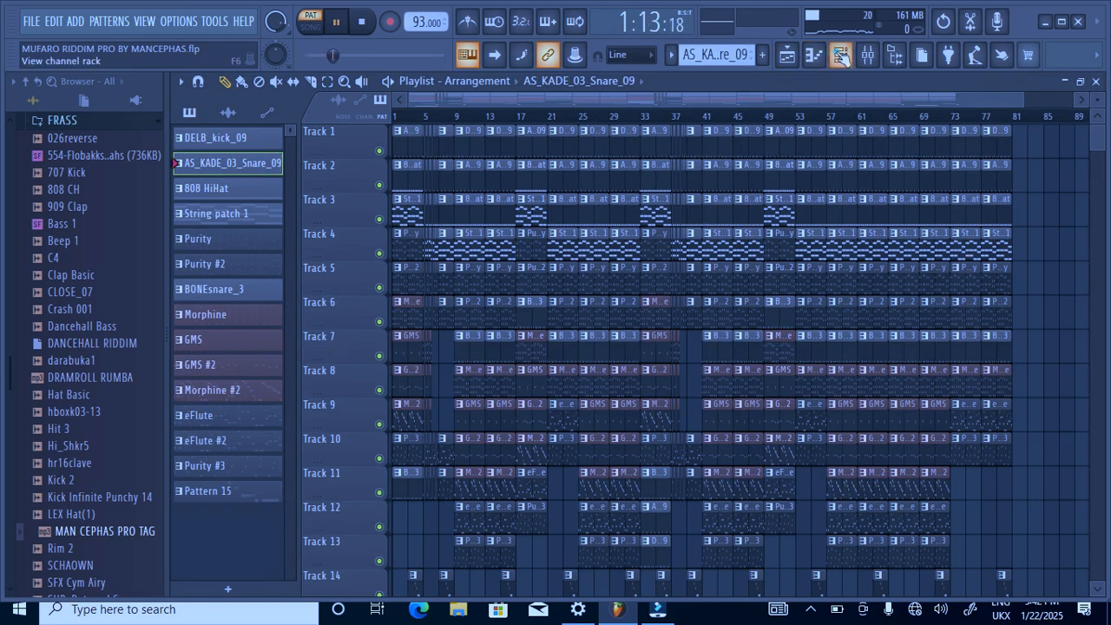
pyautogui.click(841, 56)
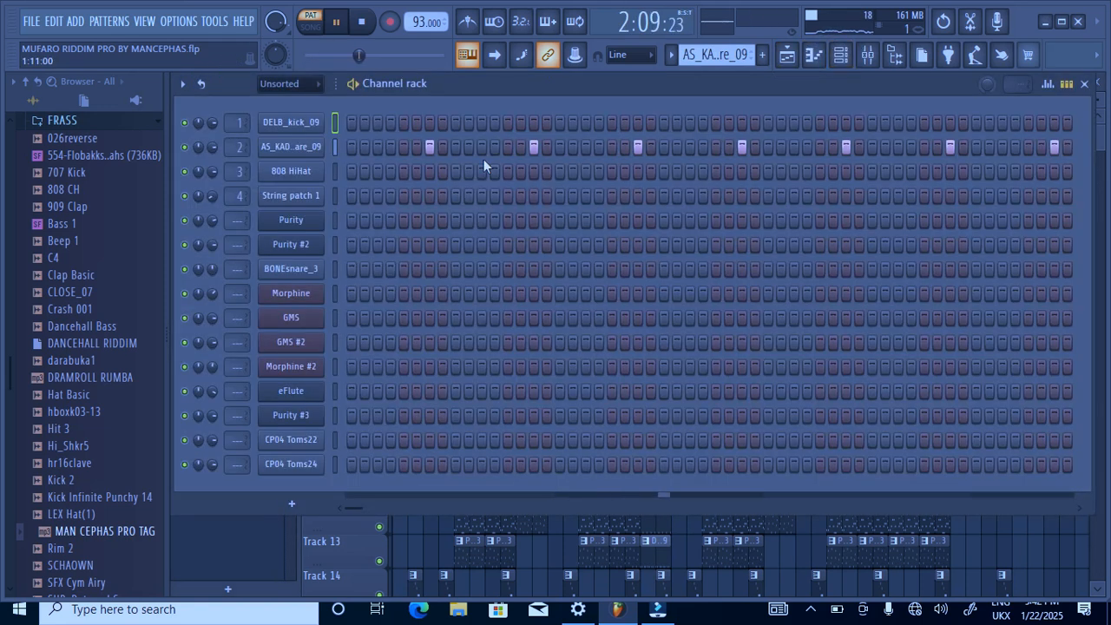
# - Select the 808 HiHat pattern and examine its notes from bar 1 in the piano roll
pyautogui.click(787, 55)
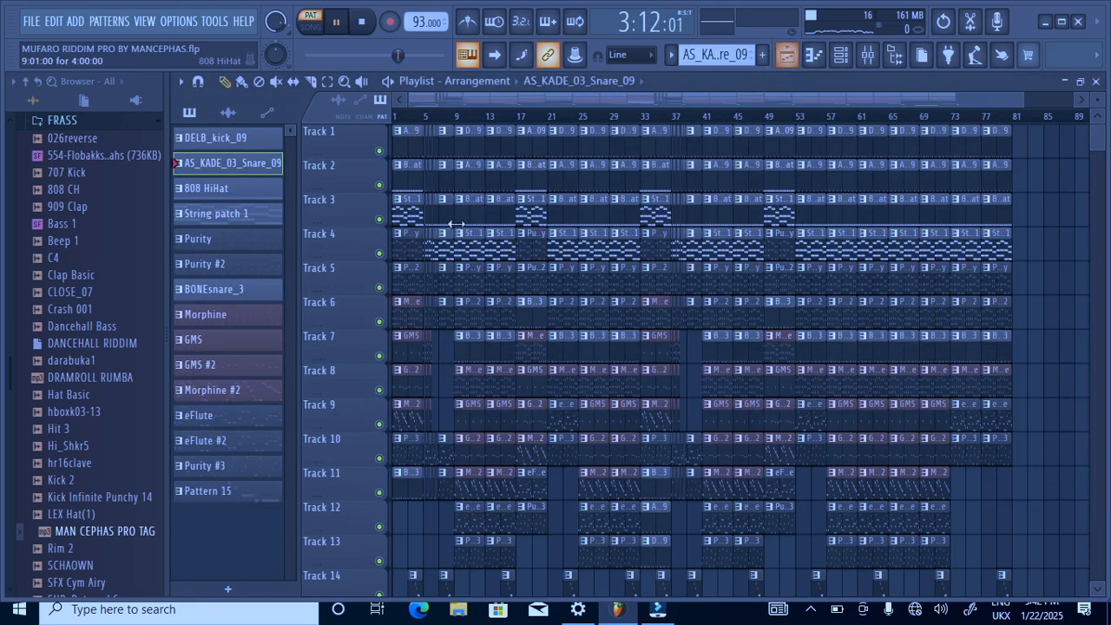
pyautogui.click(253, 192)
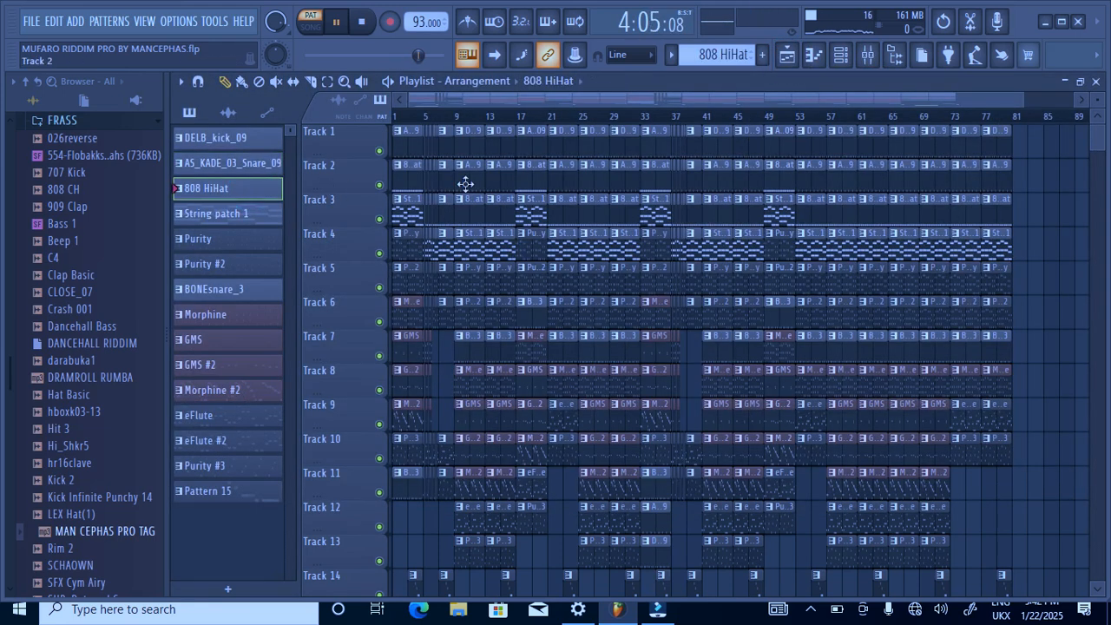
pyautogui.click(840, 55)
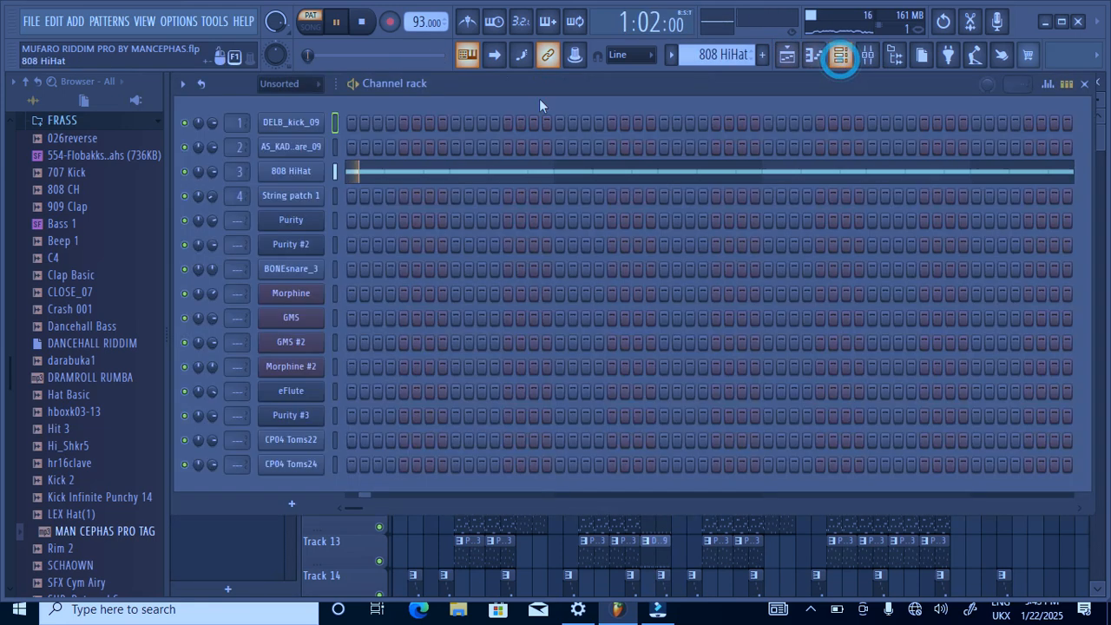
pyautogui.click(488, 175)
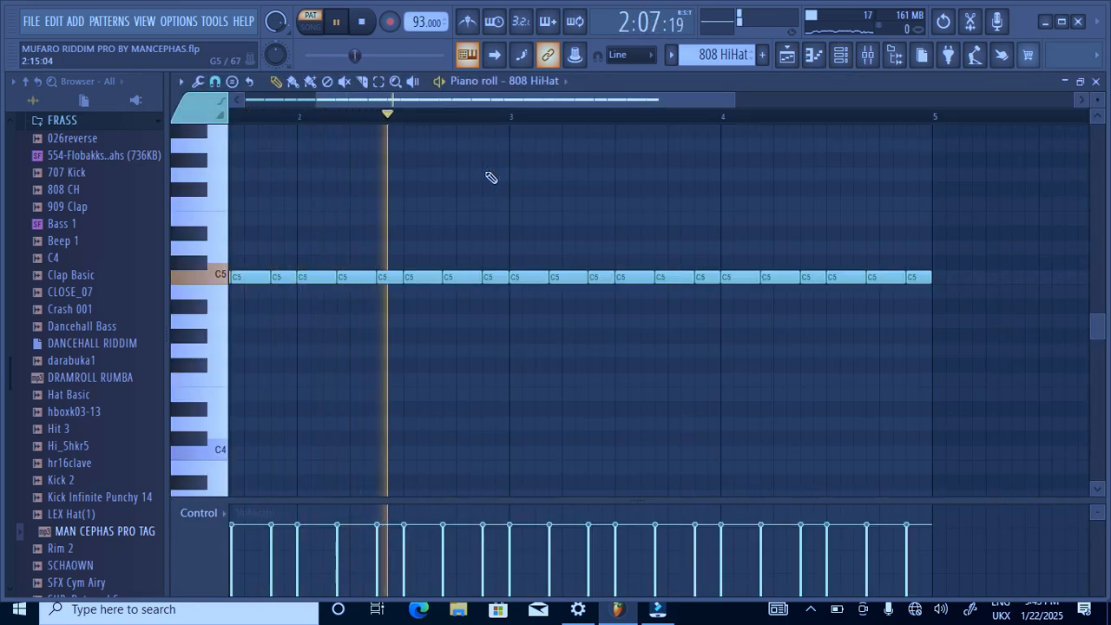
pyautogui.moveTo(518, 99); pyautogui.dragTo(331, 130)
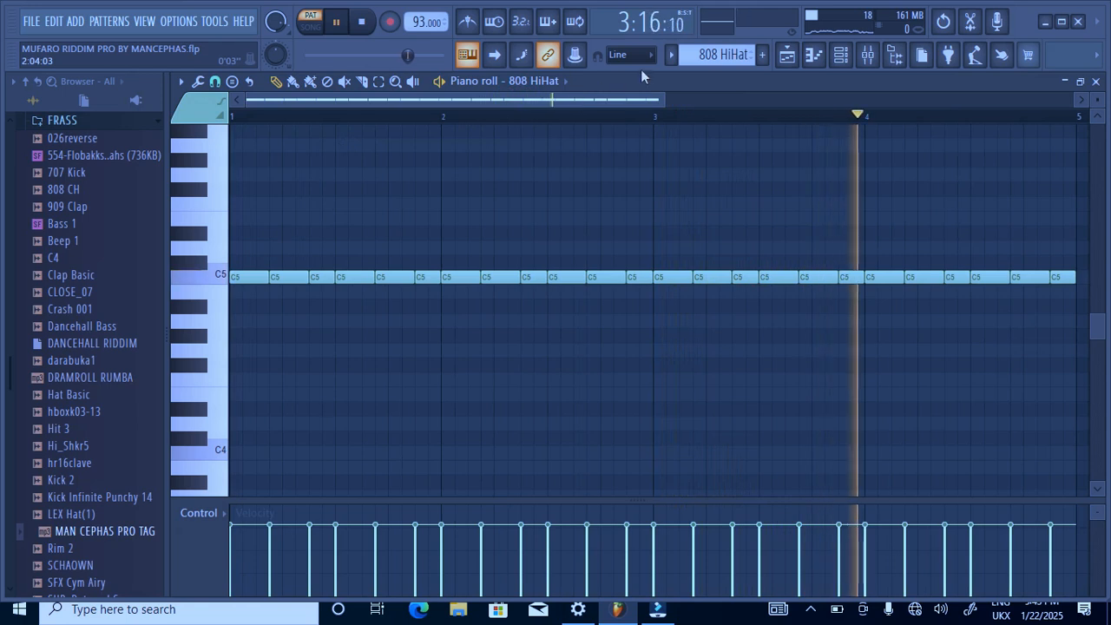
# - Select the String patch 1 pattern and examine its chord notes in the piano roll
pyautogui.click(827, 55)
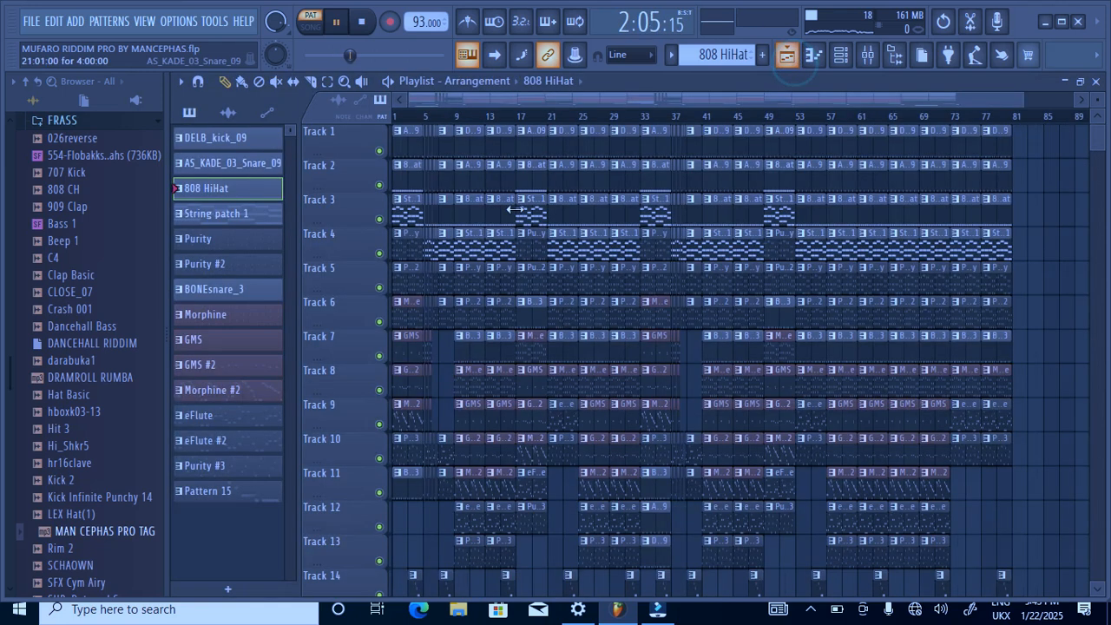
pyautogui.click(264, 218)
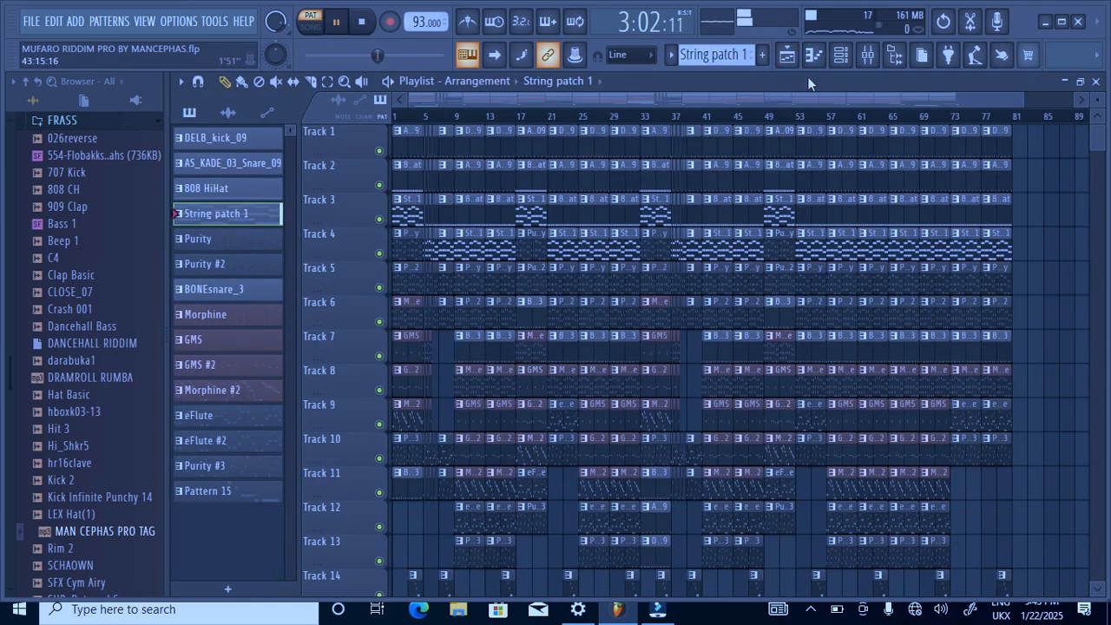
pyautogui.click(842, 57)
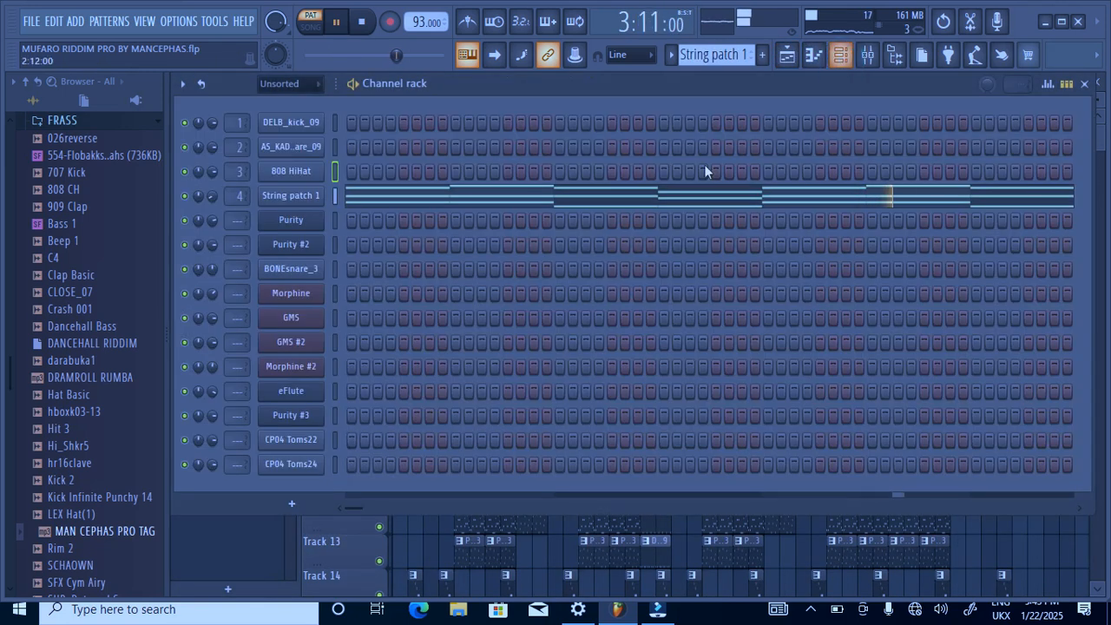
pyautogui.click(391, 191)
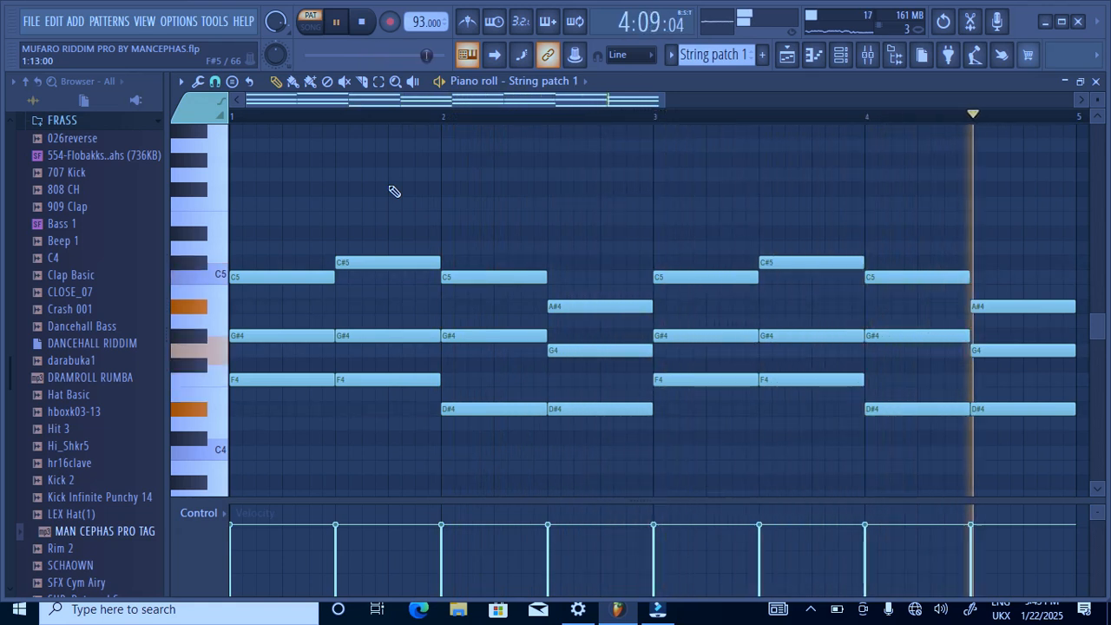
# - View the String patch 1 channel's envelope and sample settings, and close its settings window
pyautogui.press('F6')
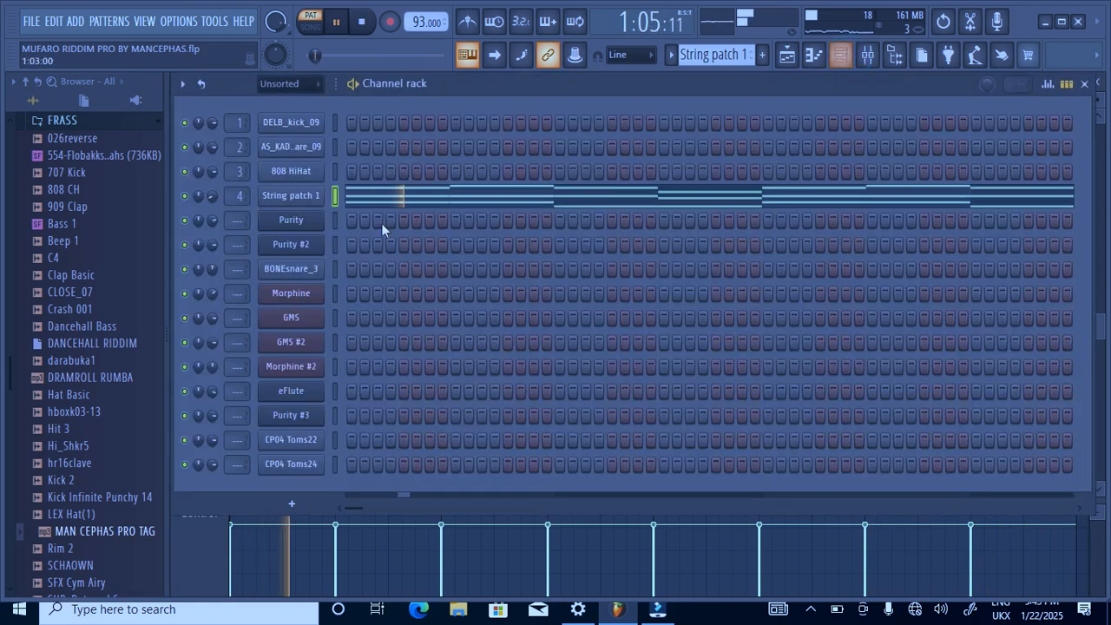
pyautogui.click(311, 196)
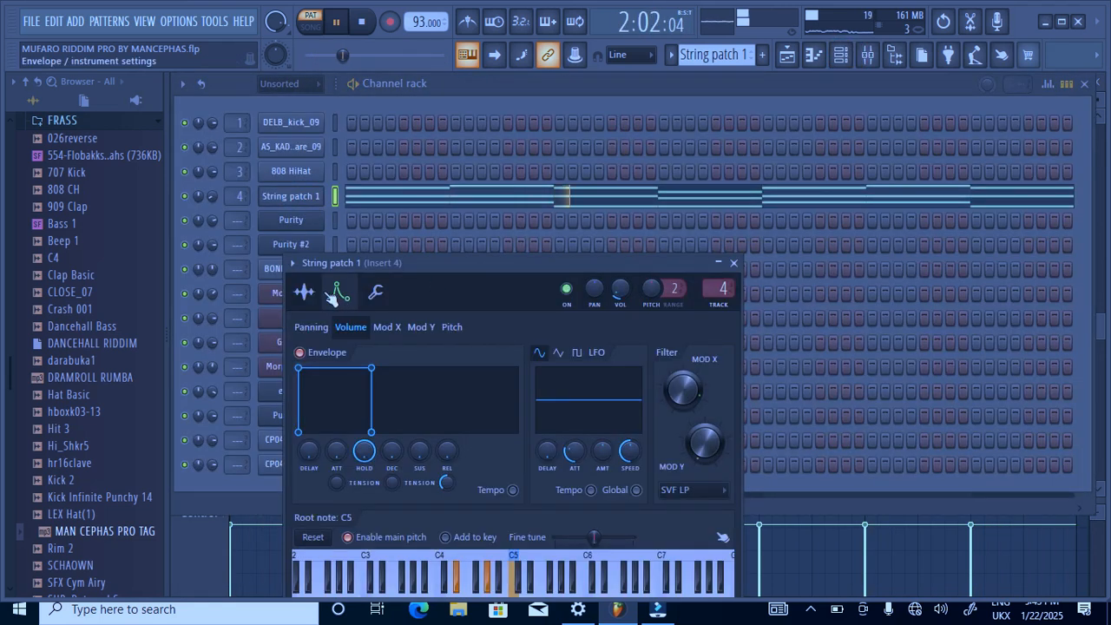
pyautogui.click(309, 293)
pyautogui.click(733, 262)
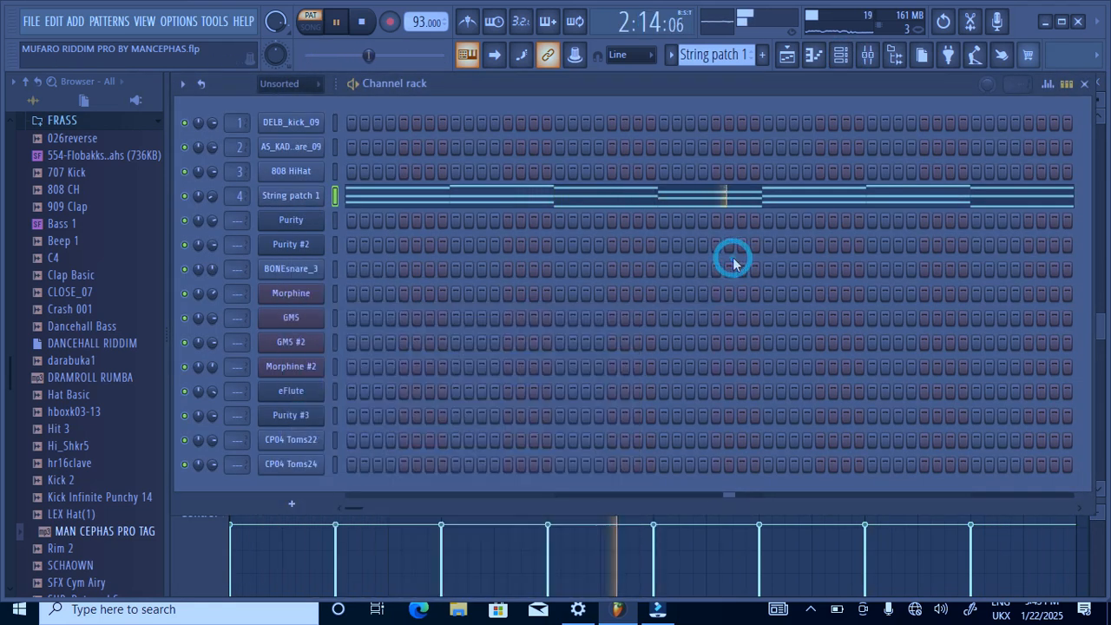
# - Select the Purity pattern from the playlist's patterns and examine its chord notes in the piano roll
pyautogui.click(786, 55)
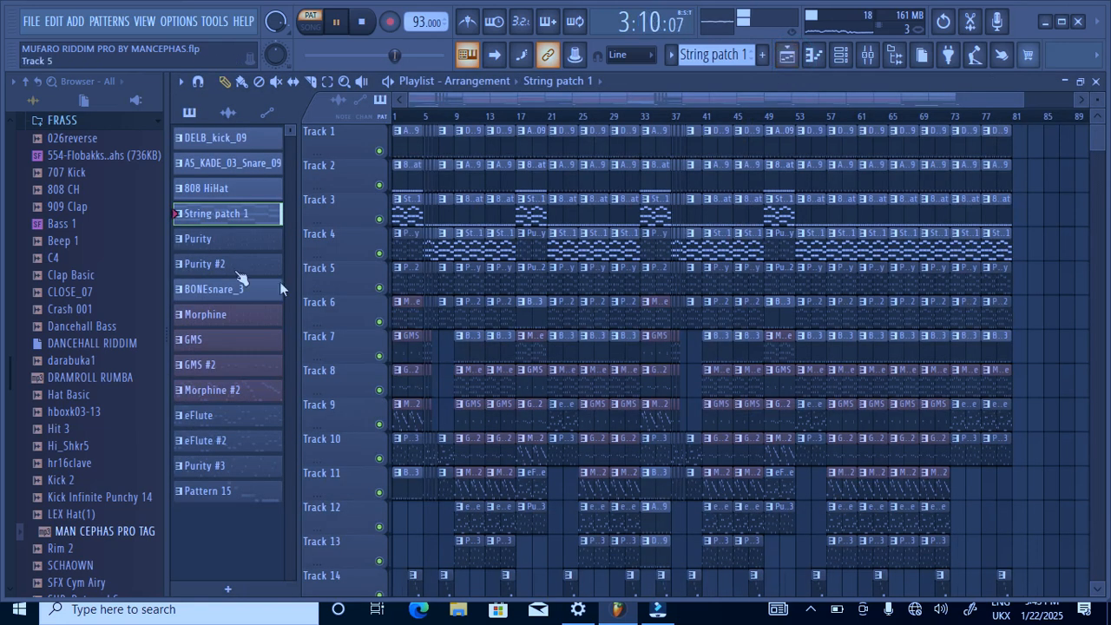
pyautogui.click(208, 240)
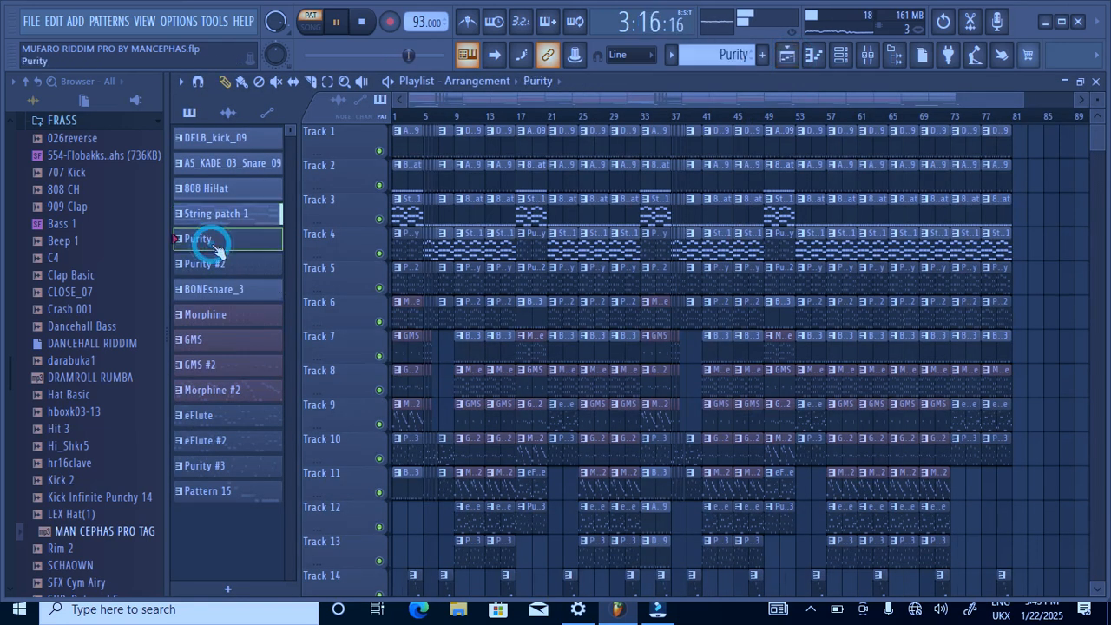
pyautogui.click(840, 55)
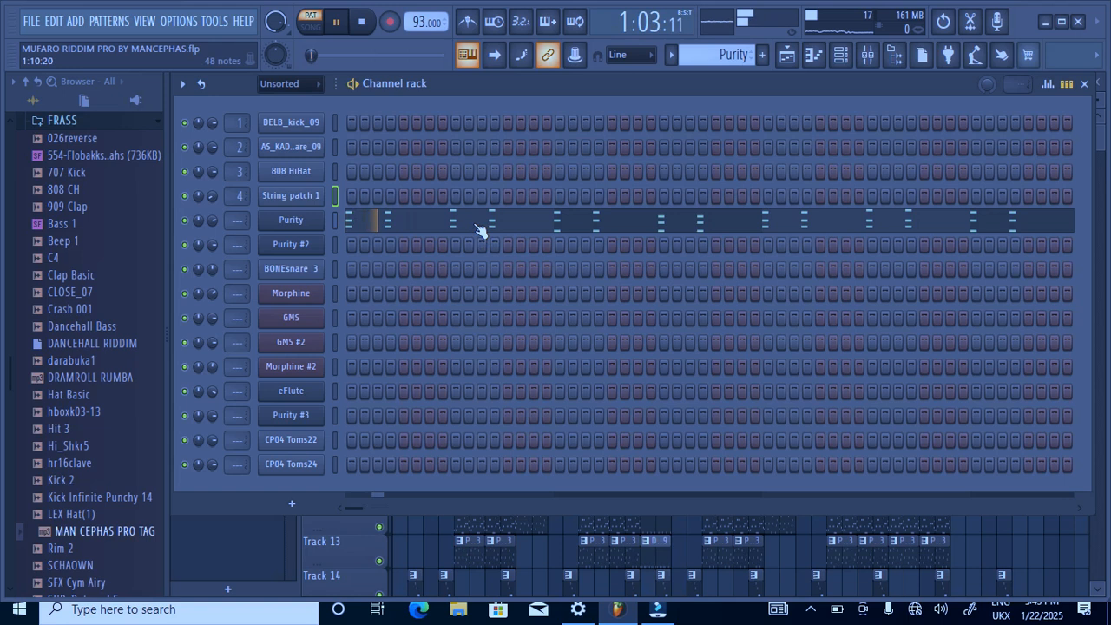
pyautogui.click(480, 229)
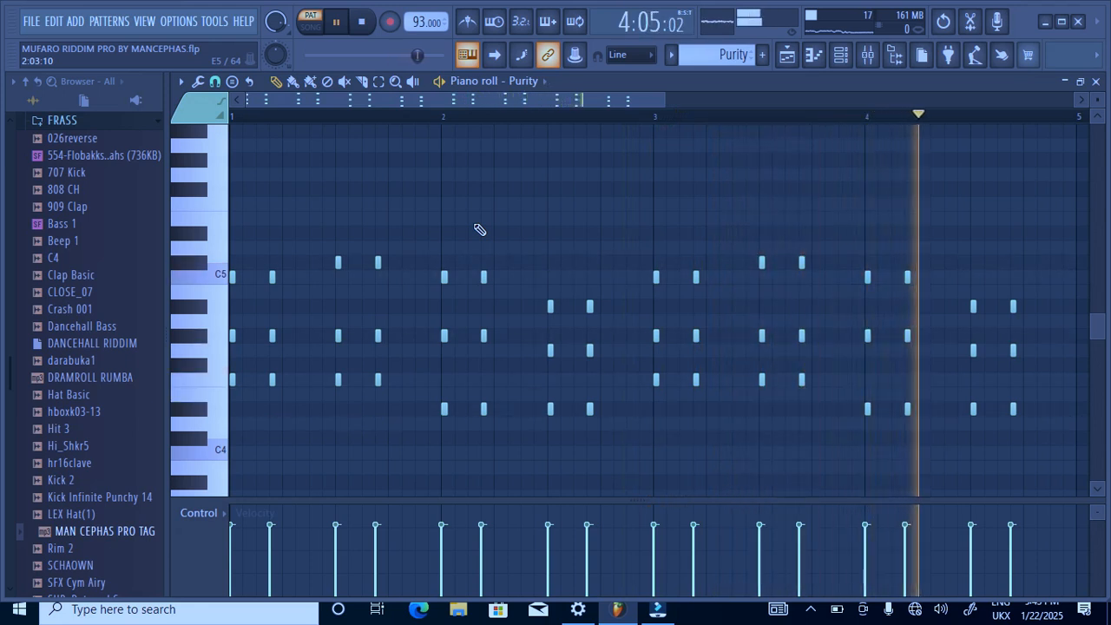
# - Open the Purity channel's instrument to check which piano preset it uses, and close it
pyautogui.click(840, 54)
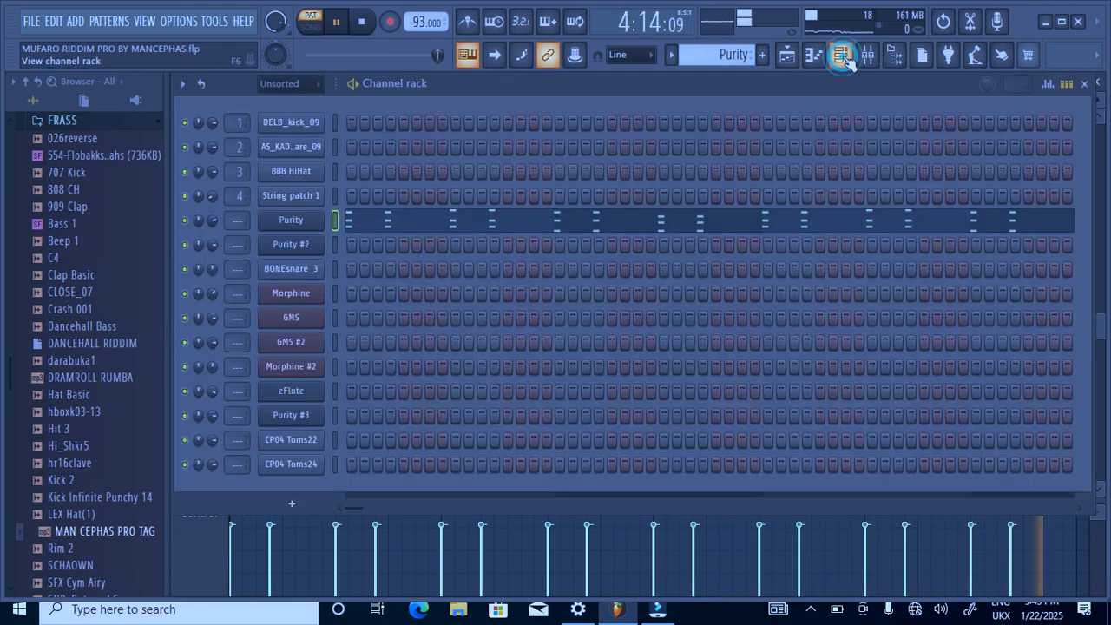
pyautogui.click(303, 224)
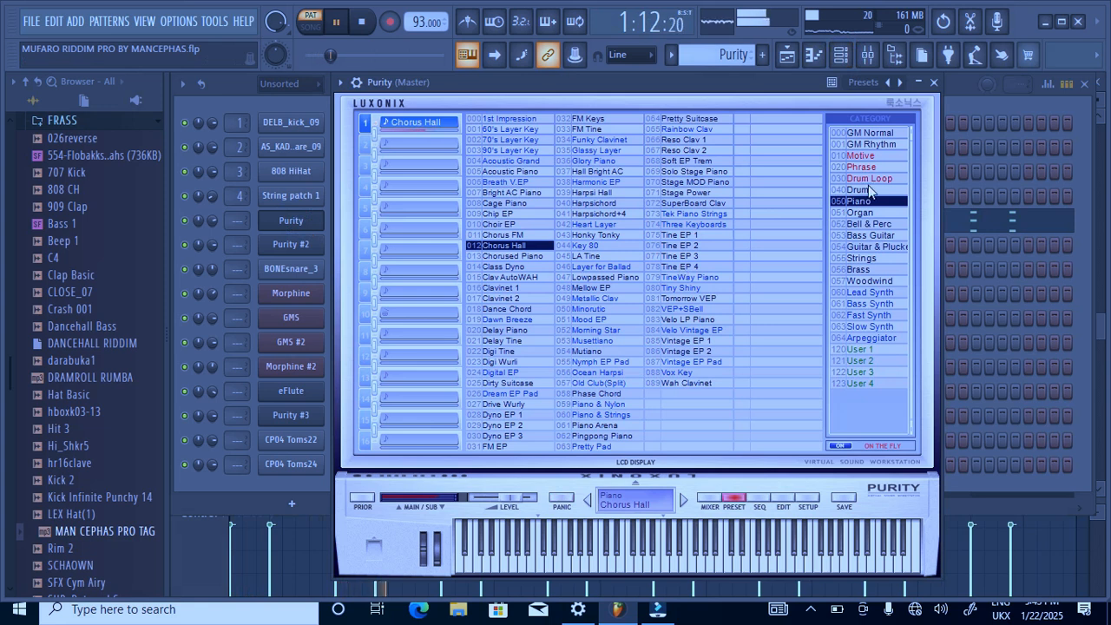
pyautogui.click(934, 82)
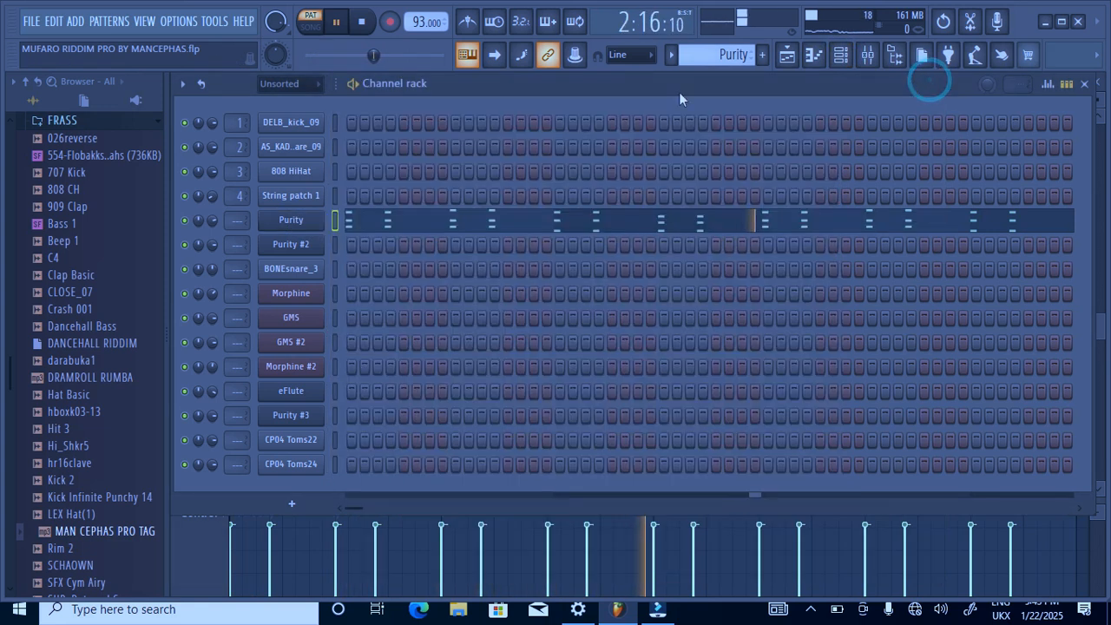
# - Select the Purity #2 pattern from the playlist's patterns and examine its chord notes in the piano roll
pyautogui.click(786, 54)
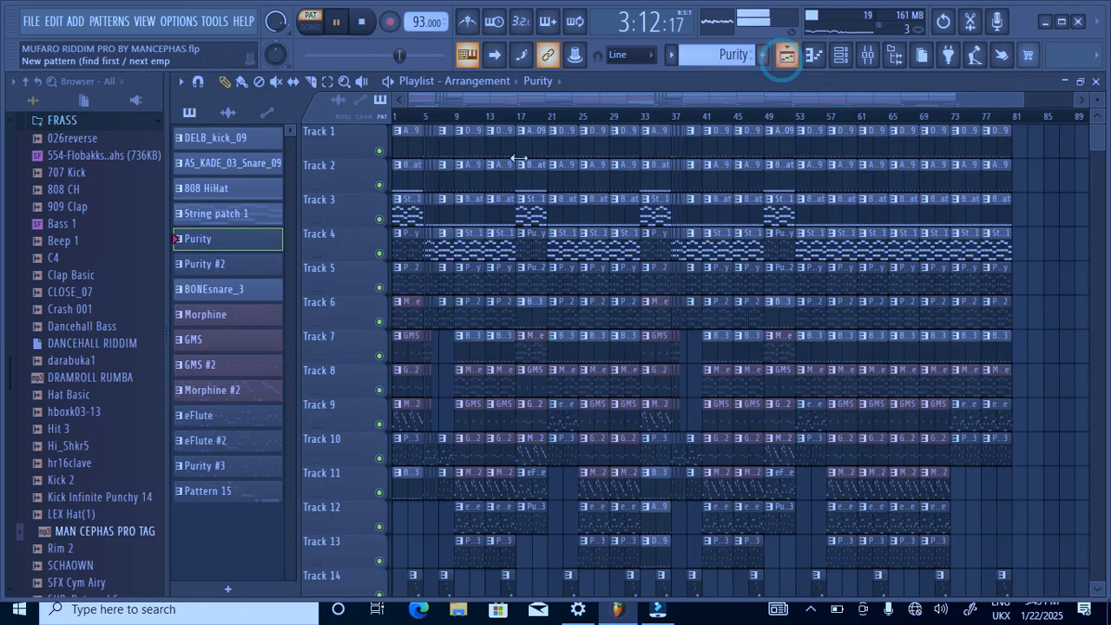
pyautogui.click(228, 263)
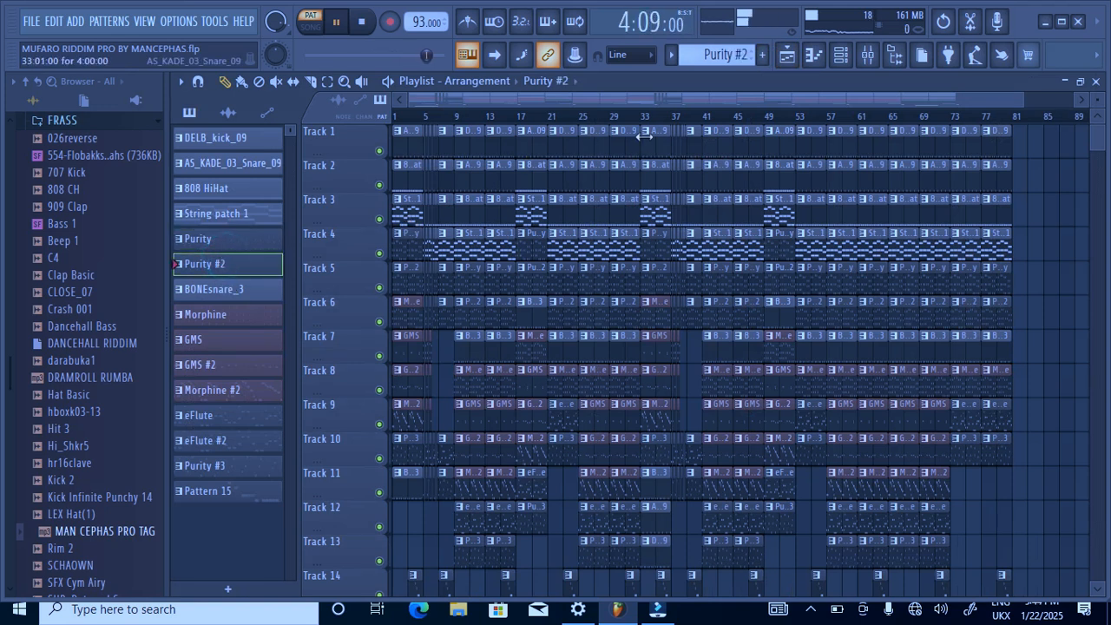
pyautogui.click(840, 55)
pyautogui.click(444, 247)
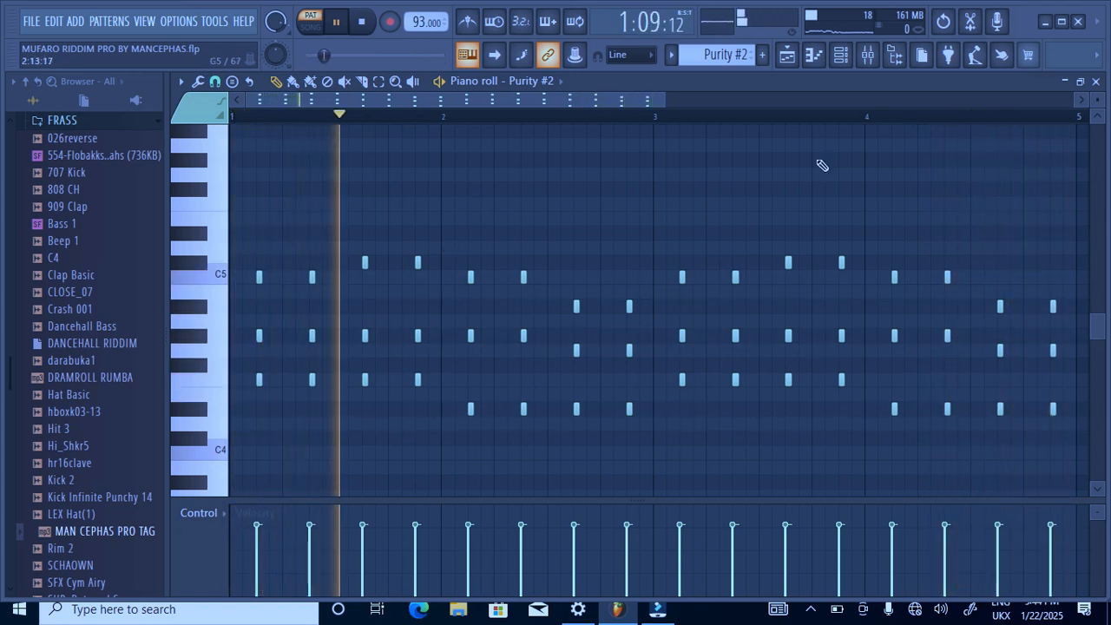
# - Open the Purity #2 channel's instrument to check which piano preset it uses, and close it
pyautogui.click(840, 54)
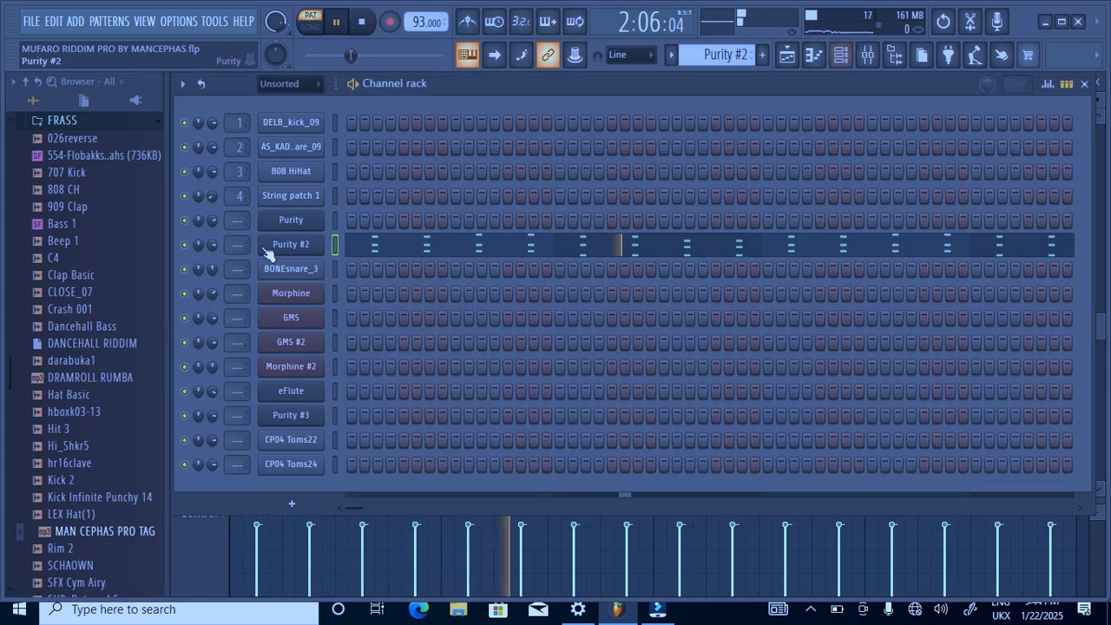
pyautogui.click(294, 245)
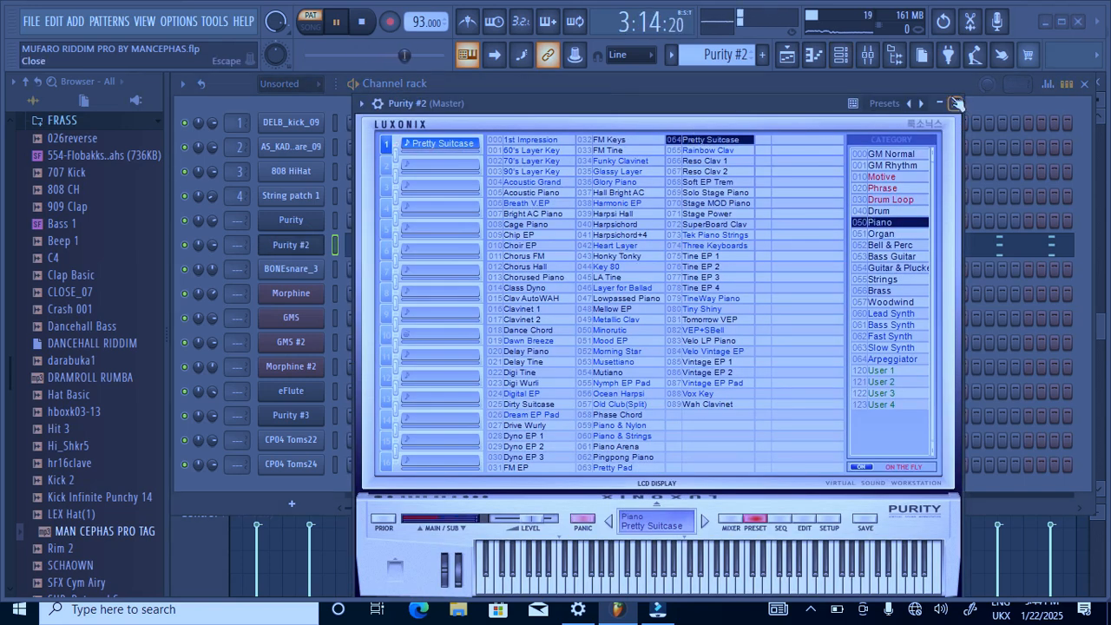
pyautogui.click(950, 101)
# - Select the BONEsnare_3 pattern from the playlist's patterns and examine its snare steps in the channel rack
pyautogui.click(785, 56)
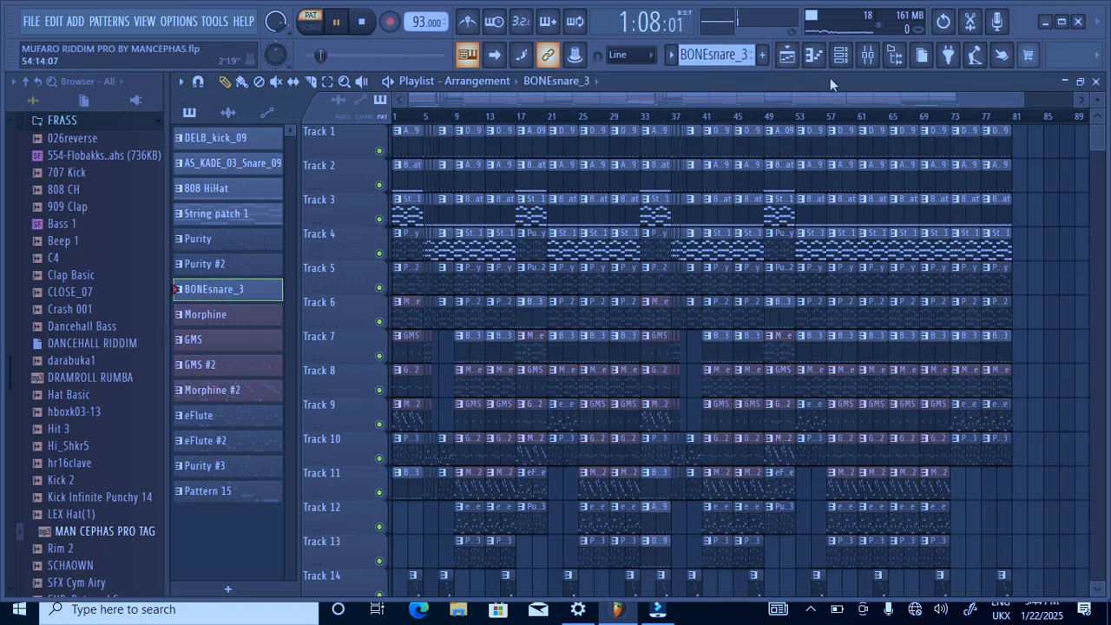
pyautogui.click(840, 57)
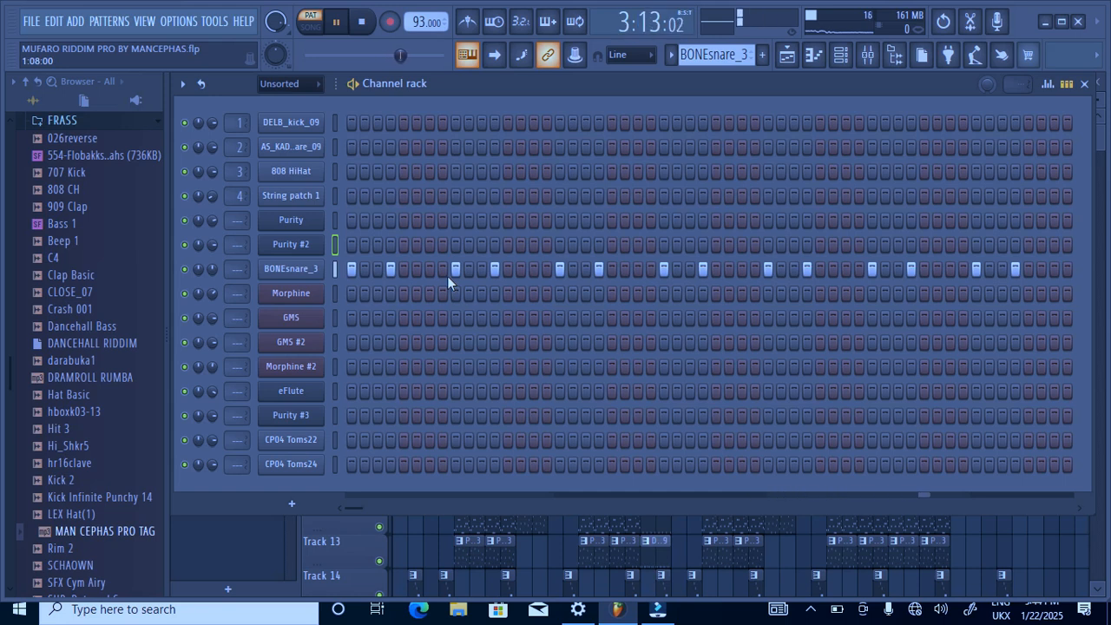
# - Select the Morphine pattern from the playlist's patterns and examine its chord notes in the piano roll
pyautogui.click(788, 57)
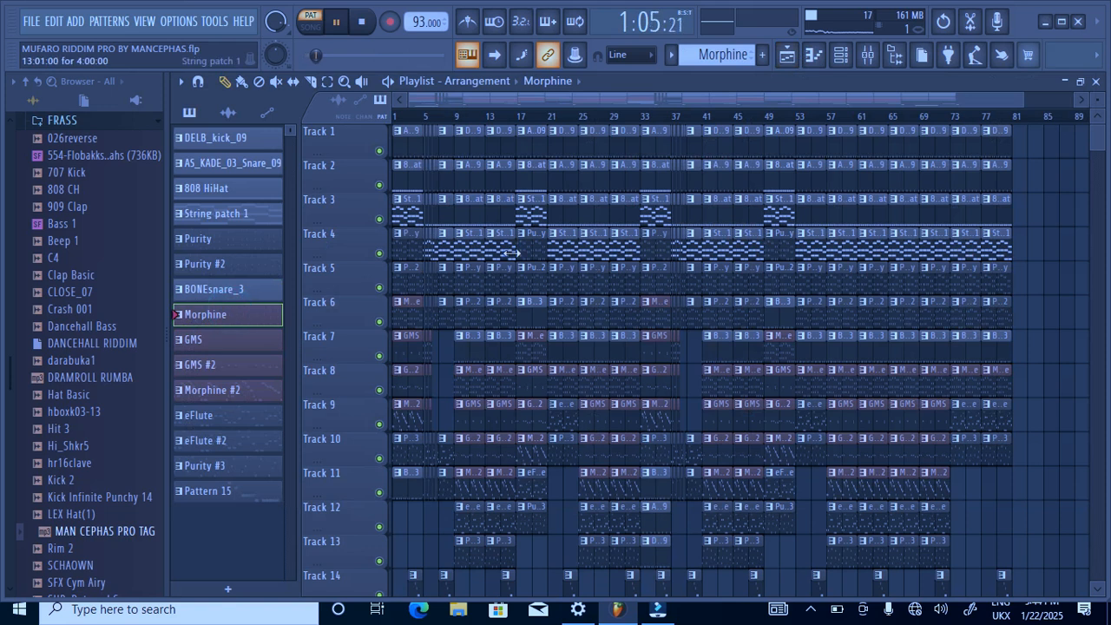
pyautogui.click(841, 55)
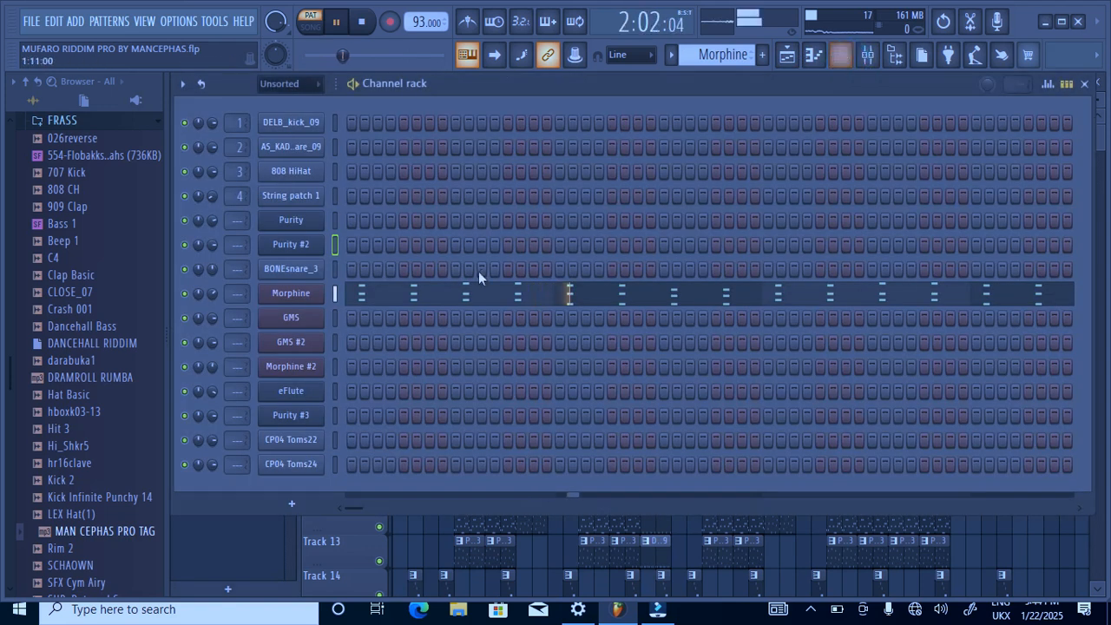
pyautogui.click(499, 300)
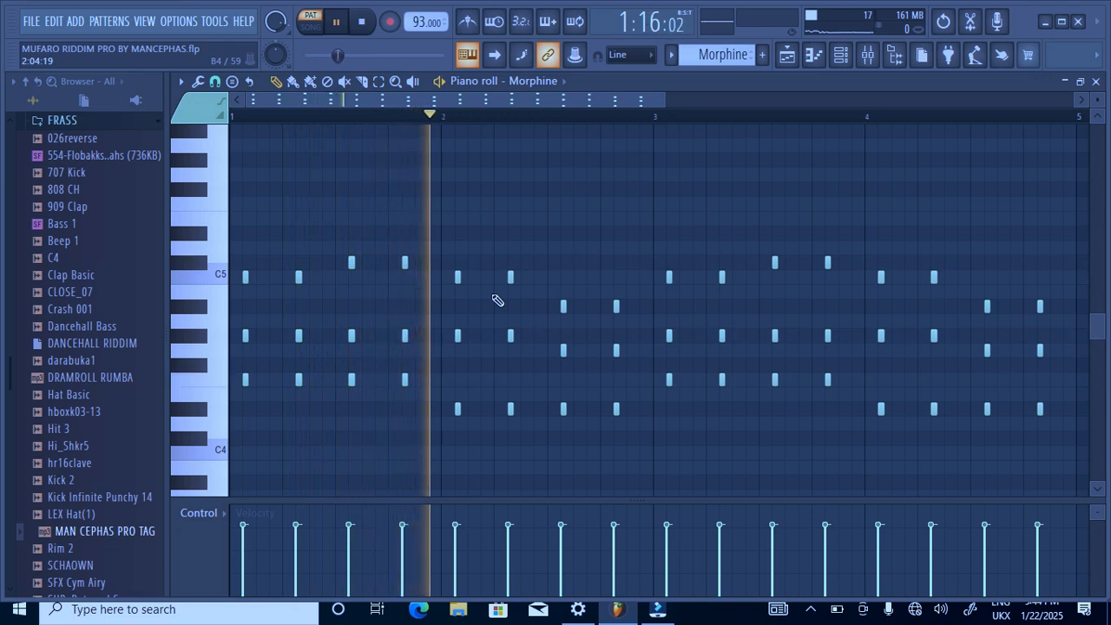
# - Open the Morphine channel's instrument, check its program in the presets library, and close it
pyautogui.click(842, 57)
pyautogui.click(291, 296)
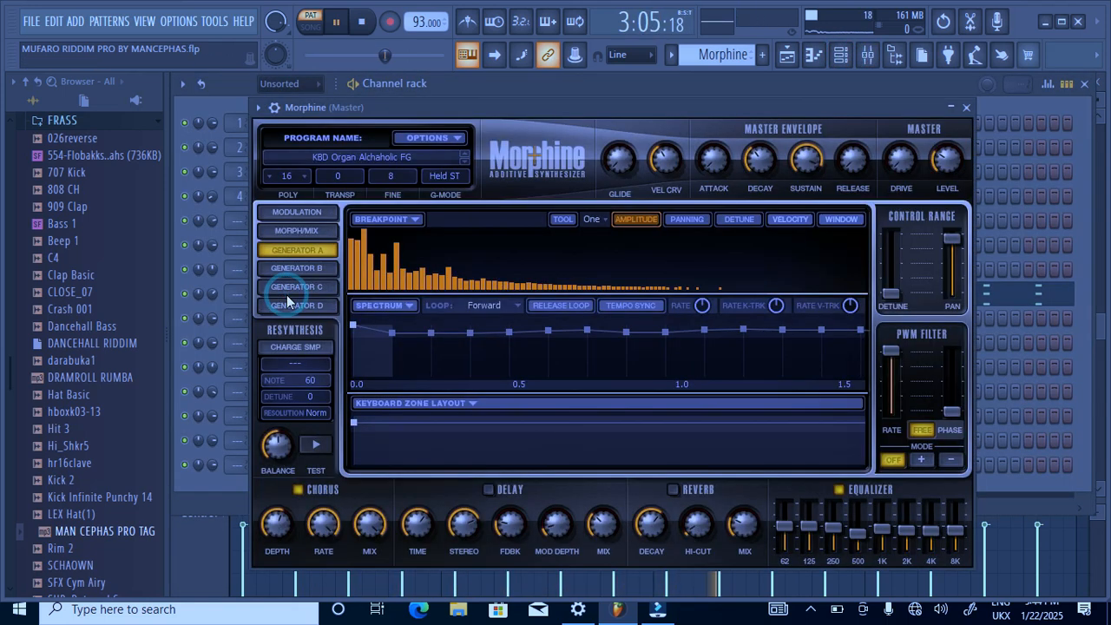
pyautogui.click(380, 158)
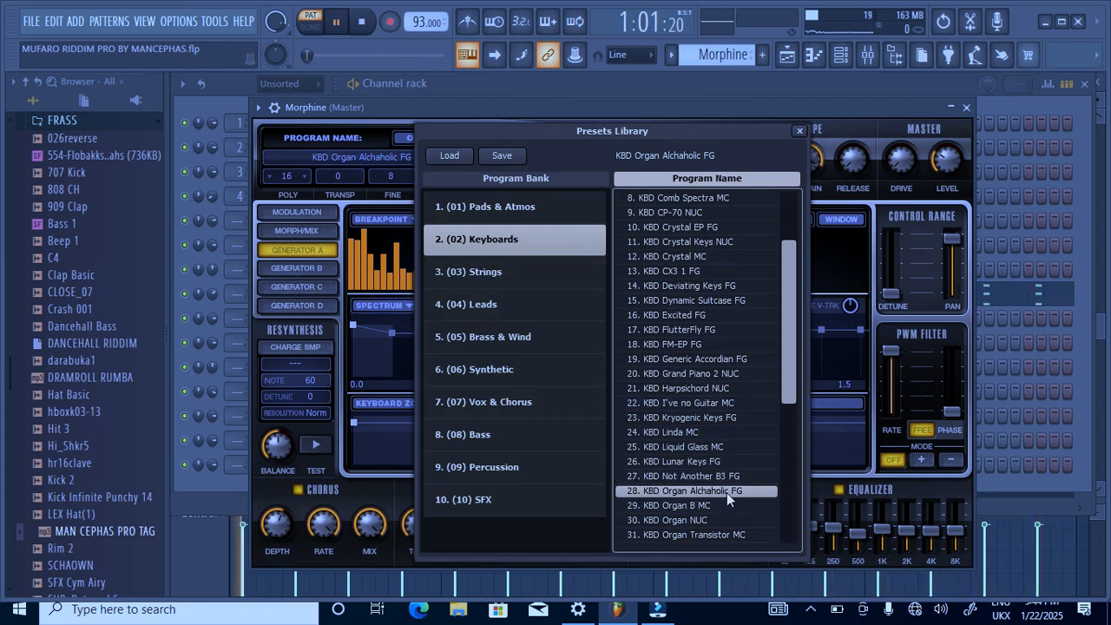
pyautogui.click(966, 107)
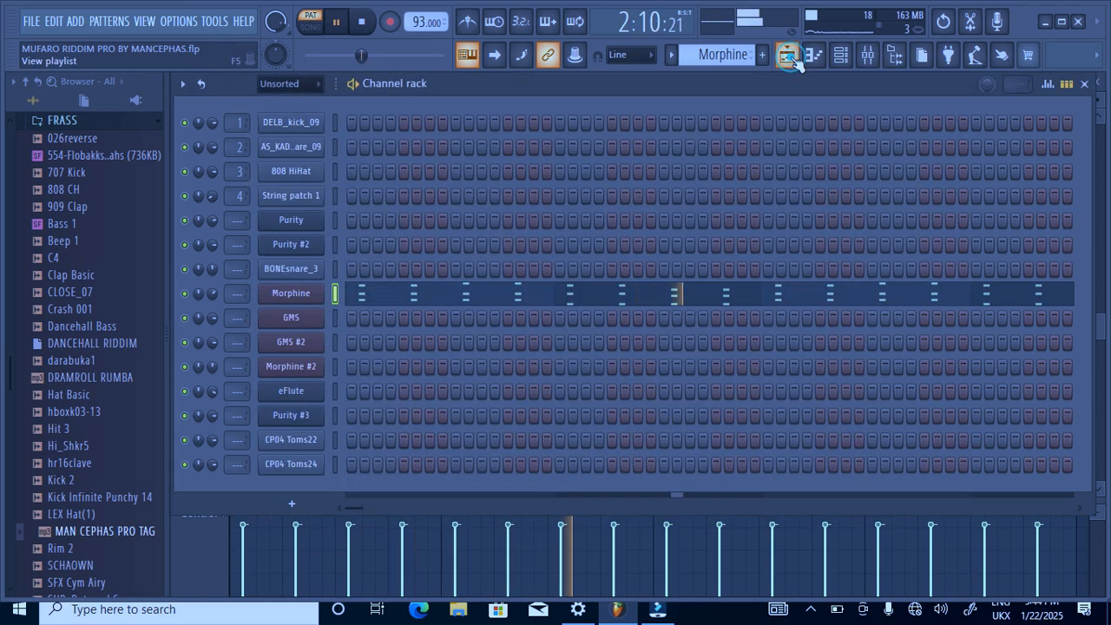
# - Select the GMS pattern from the playlist's patterns and examine its notes in the piano roll and channel rack
pyautogui.click(788, 58)
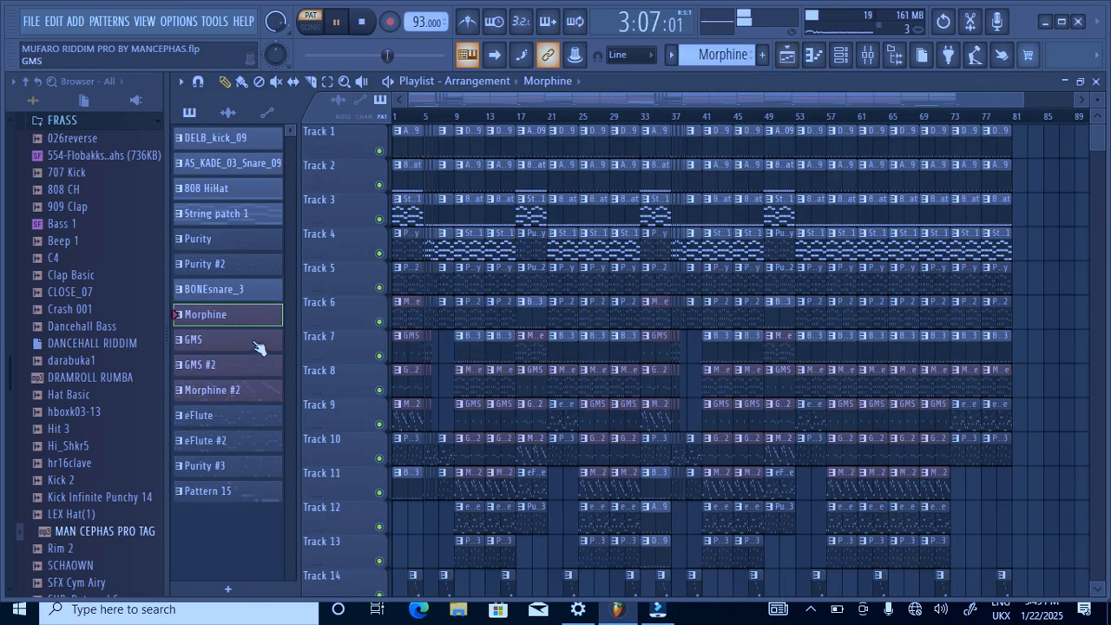
pyautogui.click(842, 56)
pyautogui.click(519, 321)
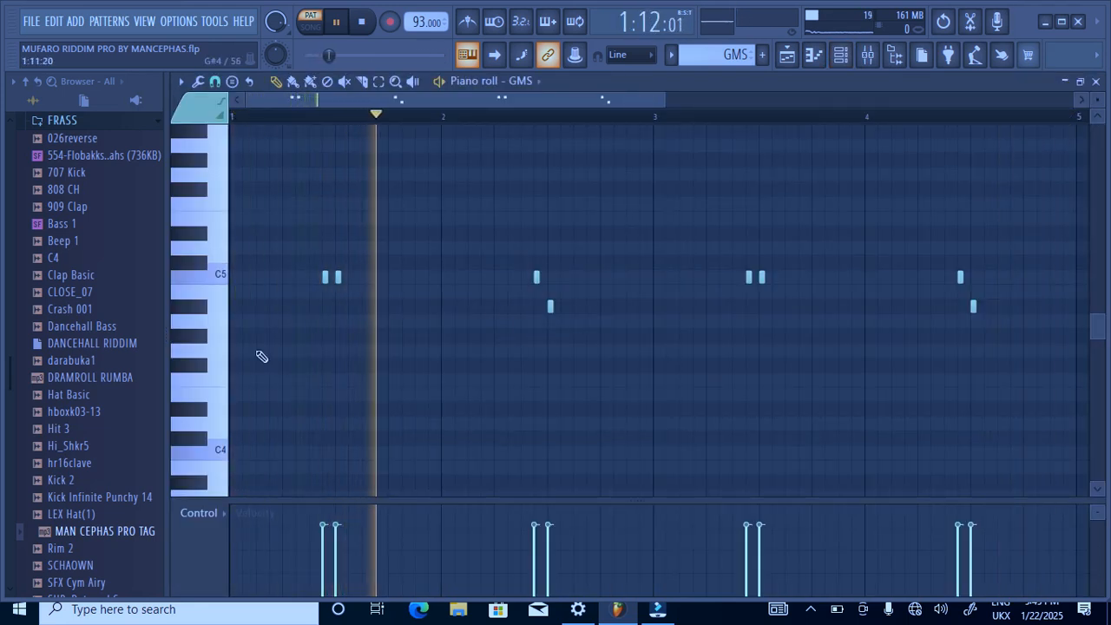
pyautogui.click(224, 290)
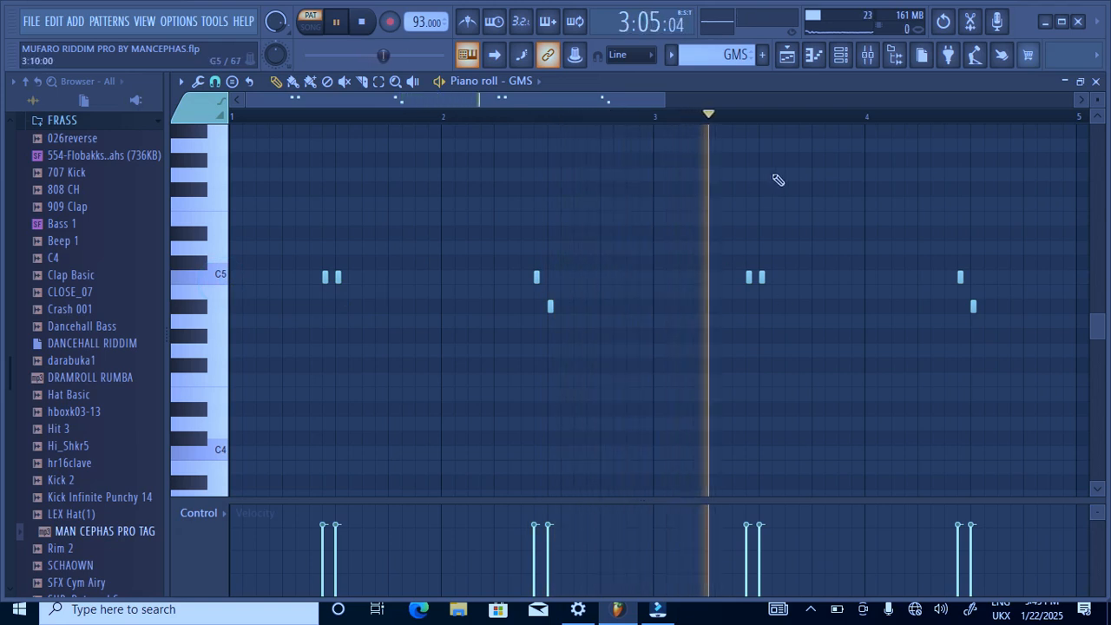
pyautogui.click(841, 57)
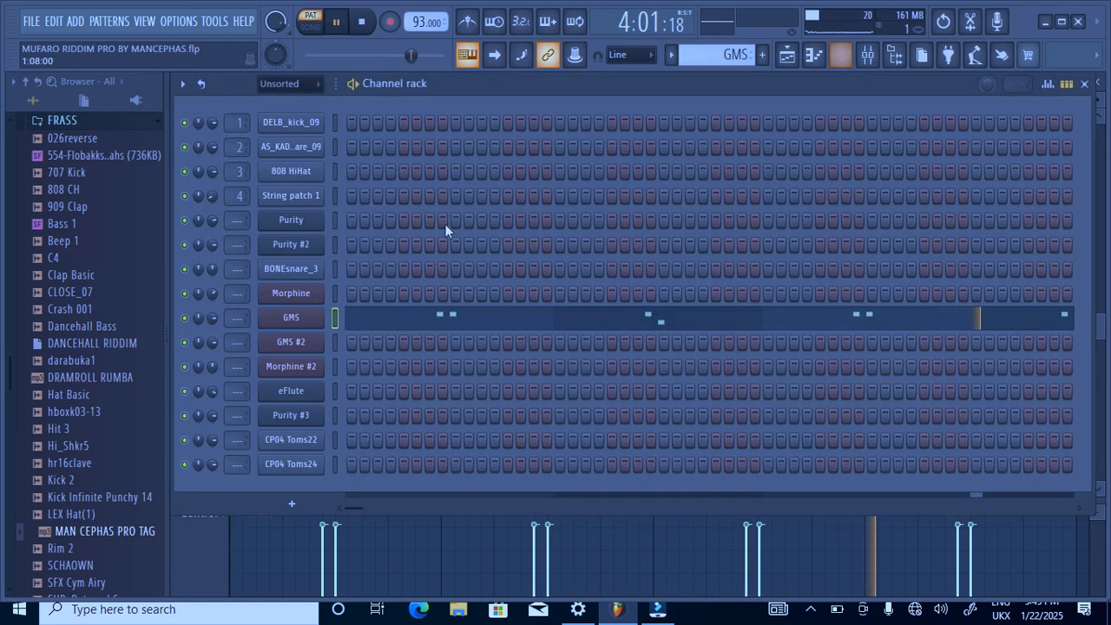
# - Select the GMS #2 pattern from the playlist's patterns and examine its notes in the piano roll
pyautogui.click(788, 57)
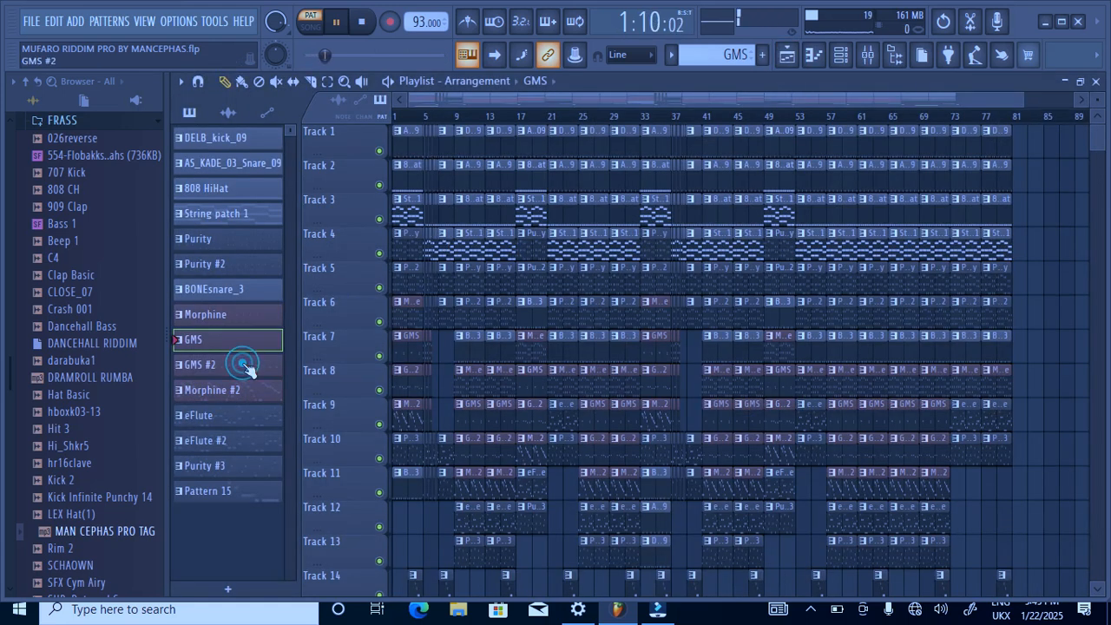
pyautogui.click(844, 54)
pyautogui.click(449, 346)
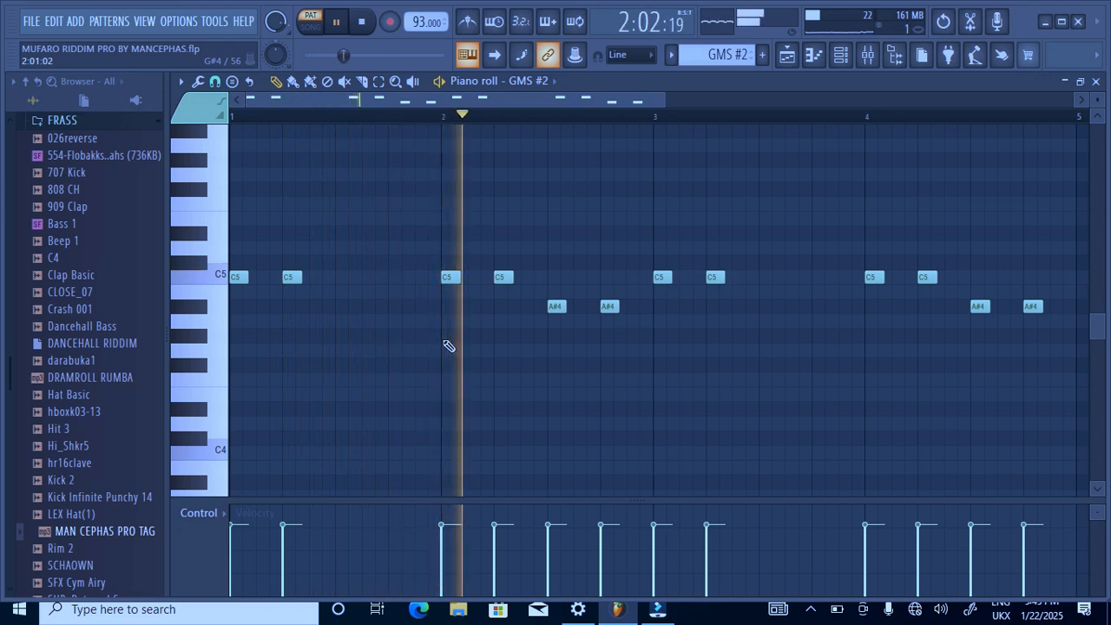
# - Open the GMS #2 channel's instrument, check its bank and program in the presets library, and close it
pyautogui.click(841, 55)
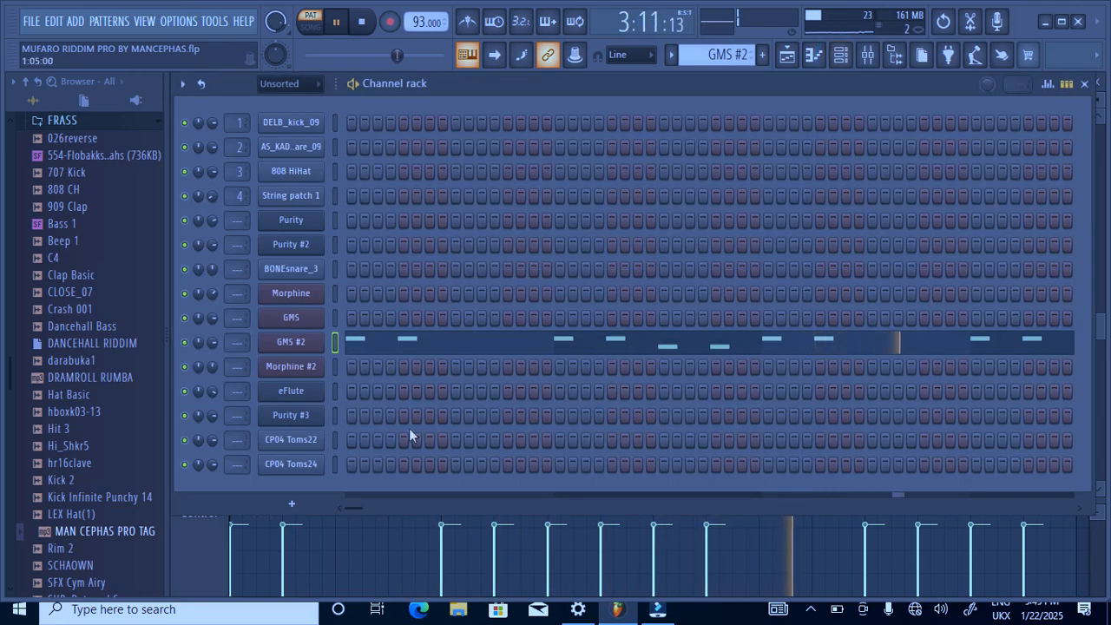
pyautogui.click(295, 343)
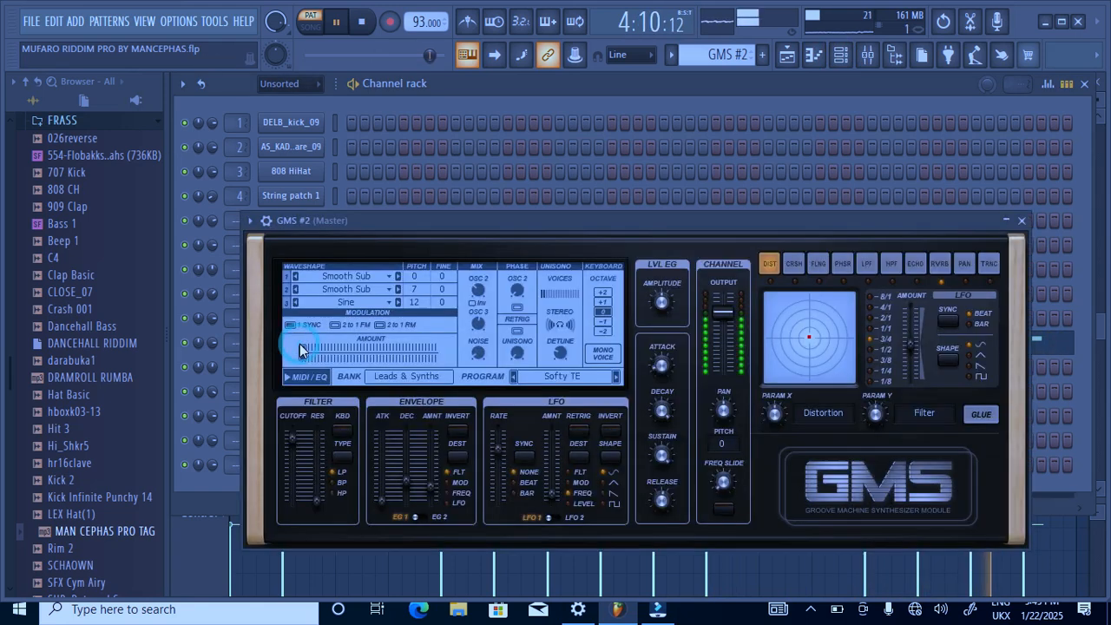
pyautogui.click(558, 378)
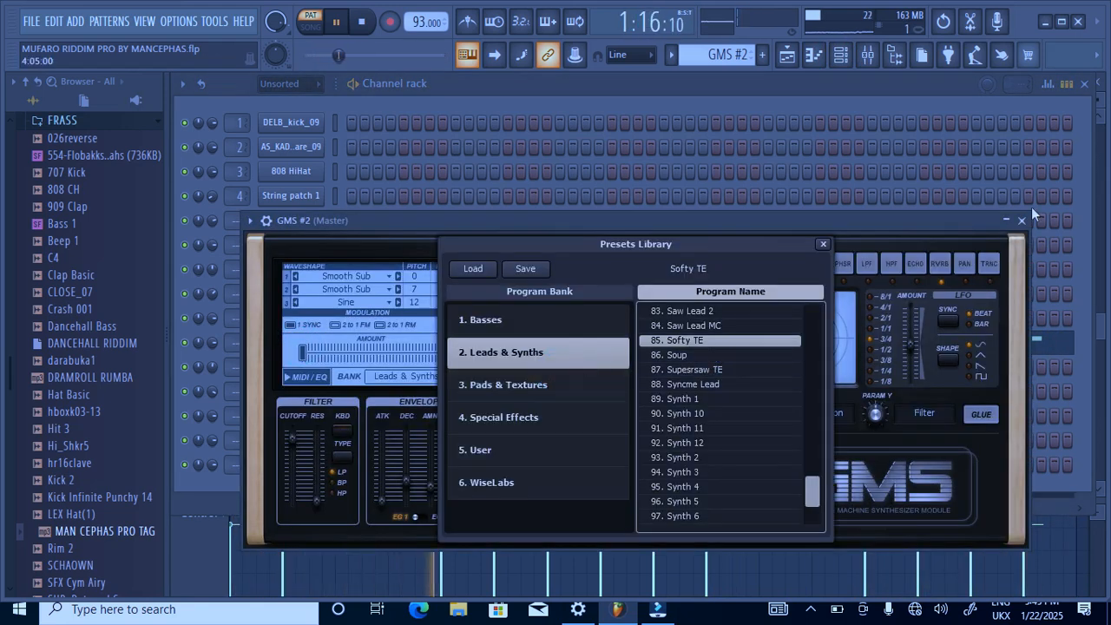
pyautogui.click(1022, 222)
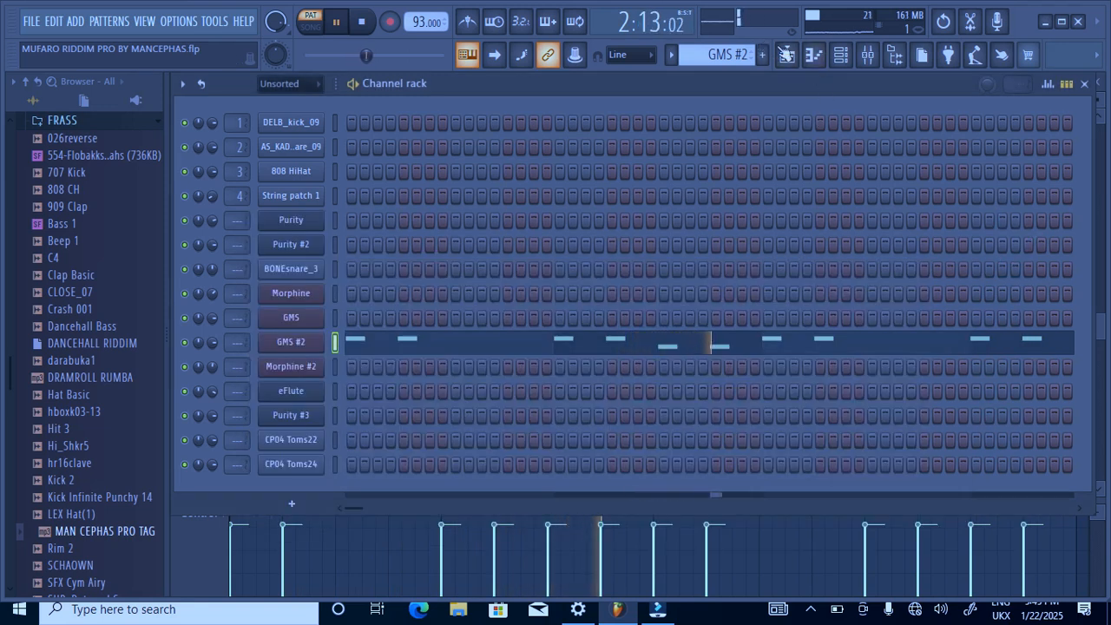
# - Select the Morphine #2 pattern from the playlist's patterns and examine its melody notes in the piano roll
pyautogui.click(787, 55)
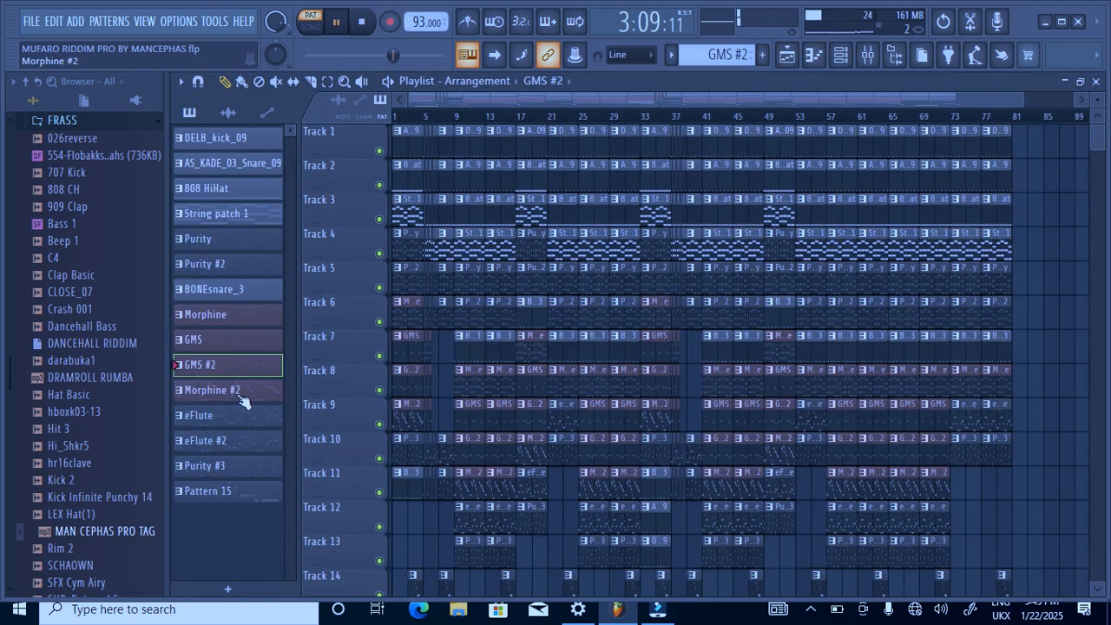
pyautogui.click(842, 55)
pyautogui.click(516, 380)
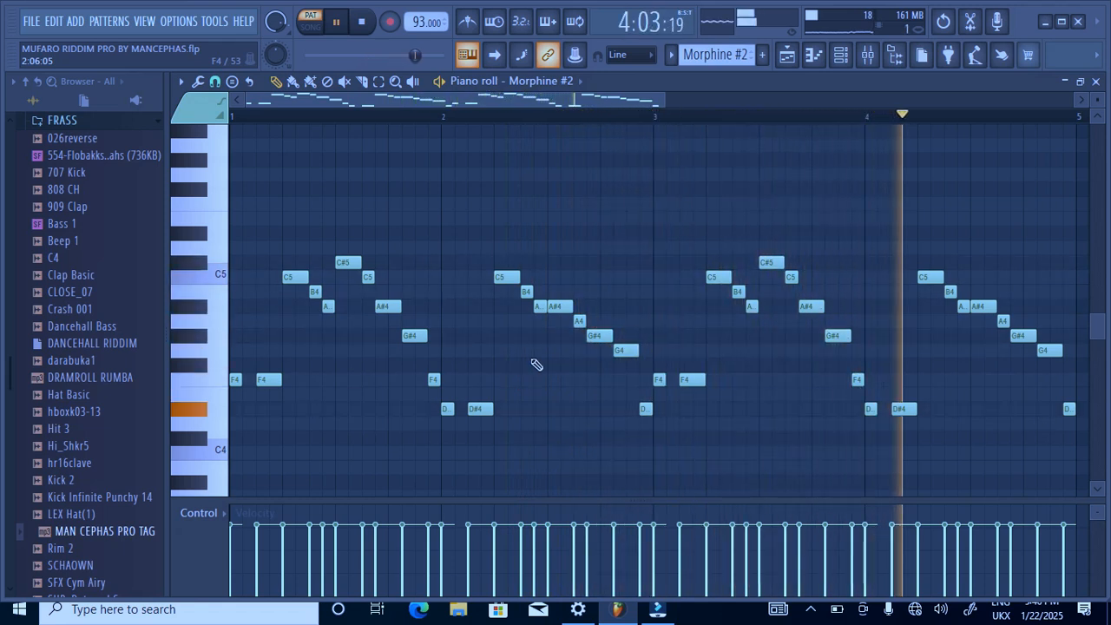
# - Open the Morphine #2 channel's instrument, check its lead program in the presets library, and close it
pyautogui.click(841, 56)
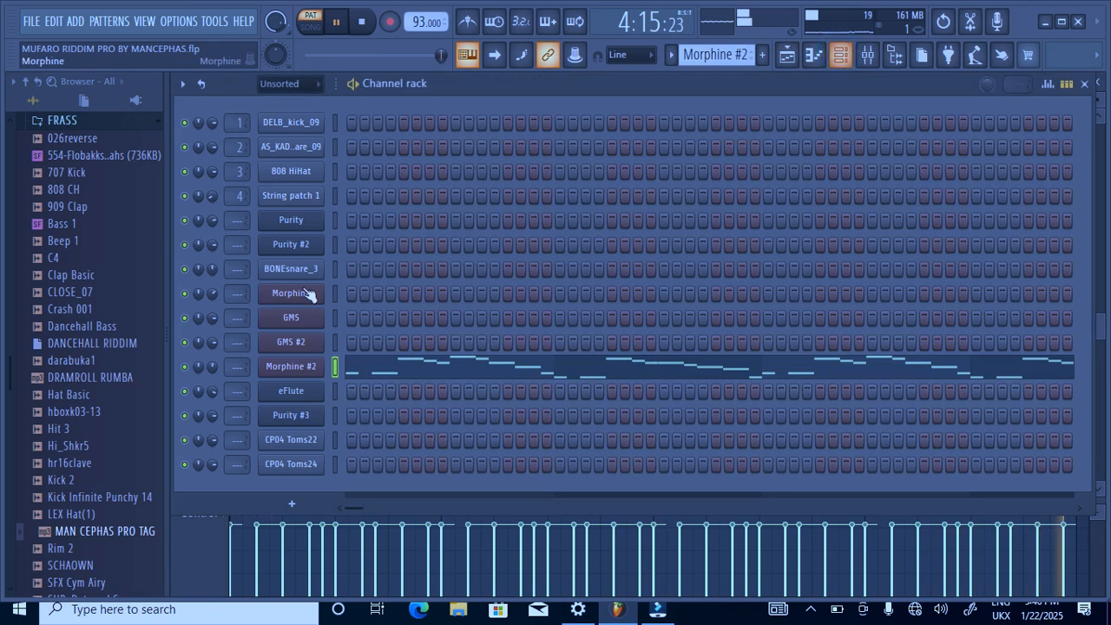
pyautogui.click(309, 367)
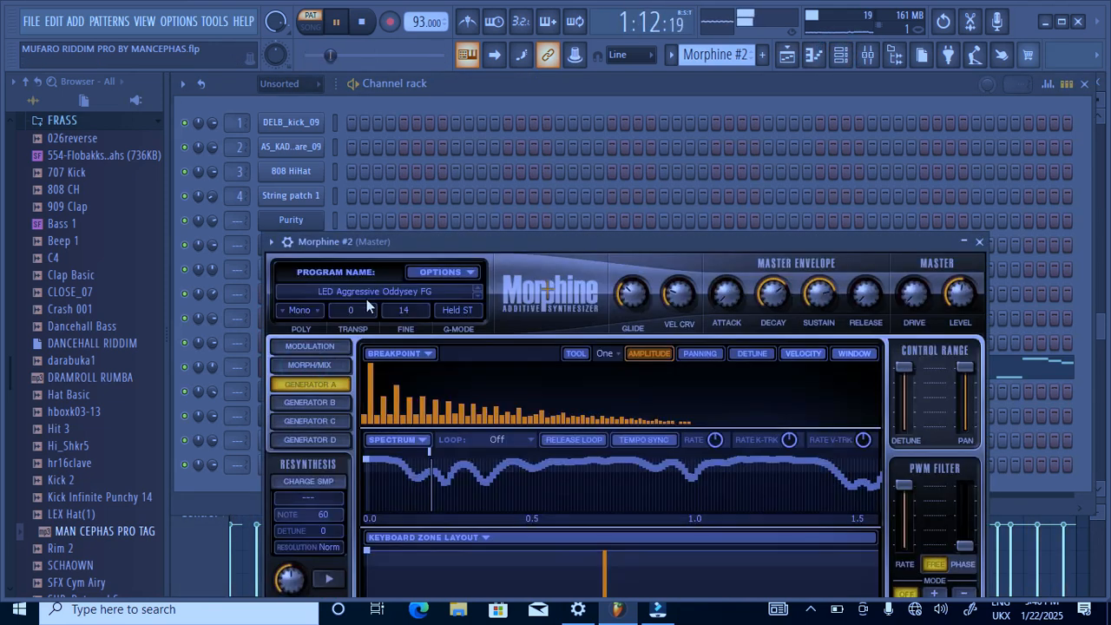
pyautogui.click(380, 295)
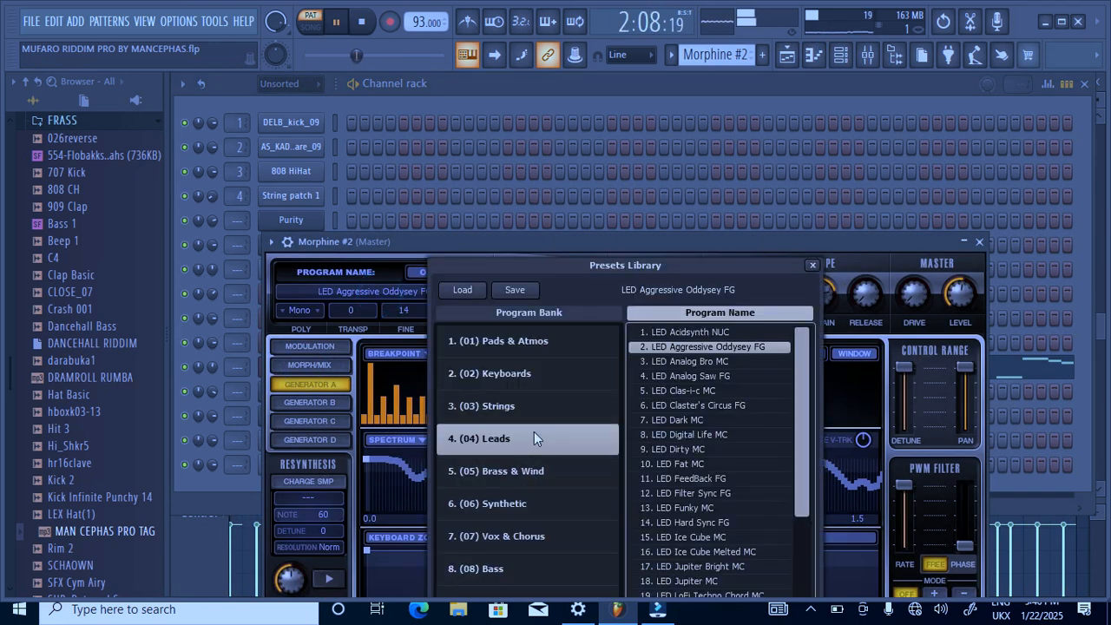
pyautogui.click(980, 242)
# - Select the eFlute pattern from the playlist's patterns and examine its notes and slides in the piano roll
pyautogui.click(787, 59)
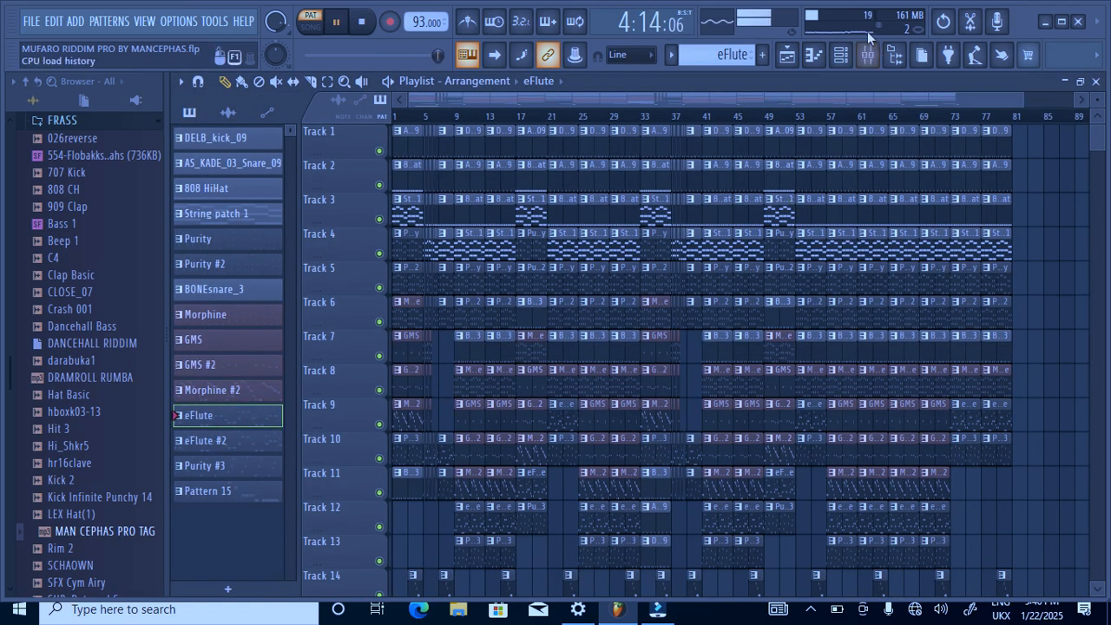
pyautogui.click(841, 54)
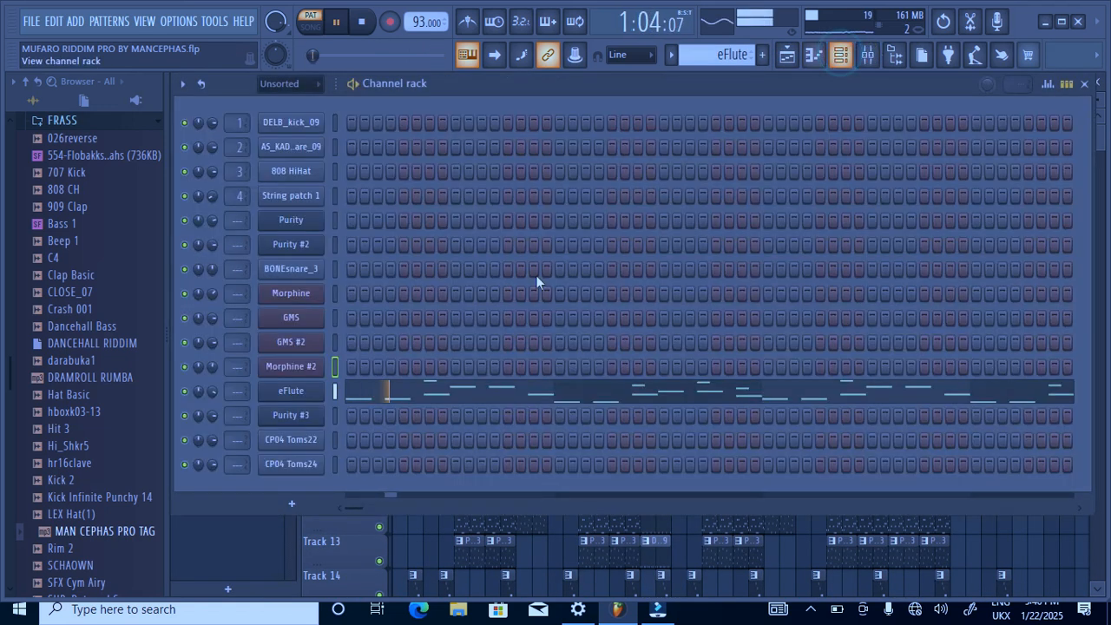
pyautogui.click(459, 393)
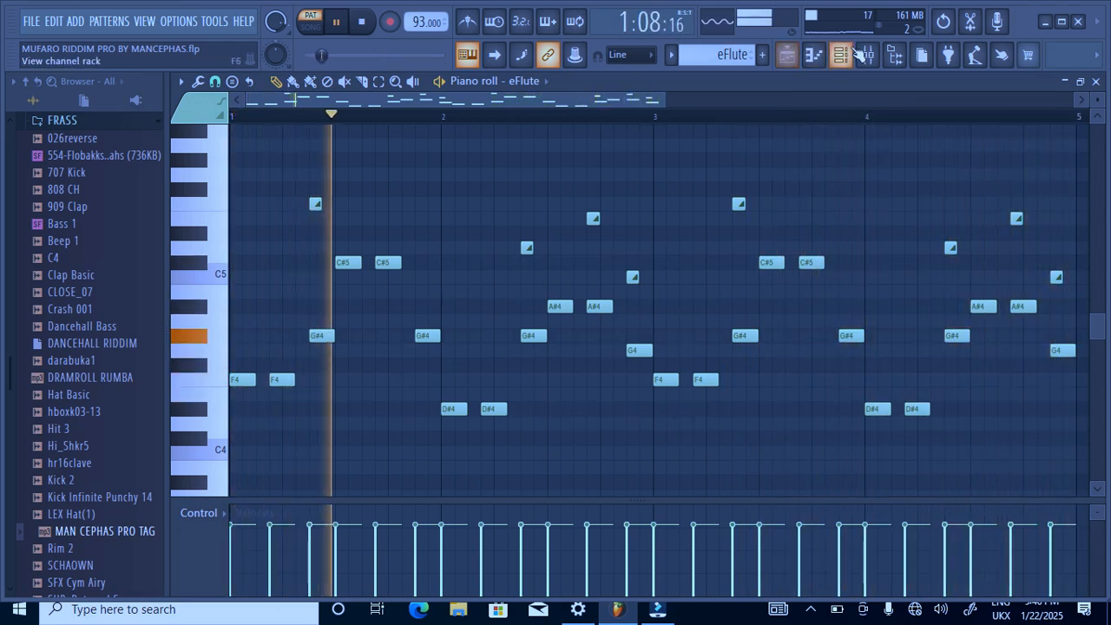
# - Open the eFlute channel's Fruity DX10 instrument, view its preset list without changing the preset, and close it
pyautogui.click(855, 52)
pyautogui.click(316, 392)
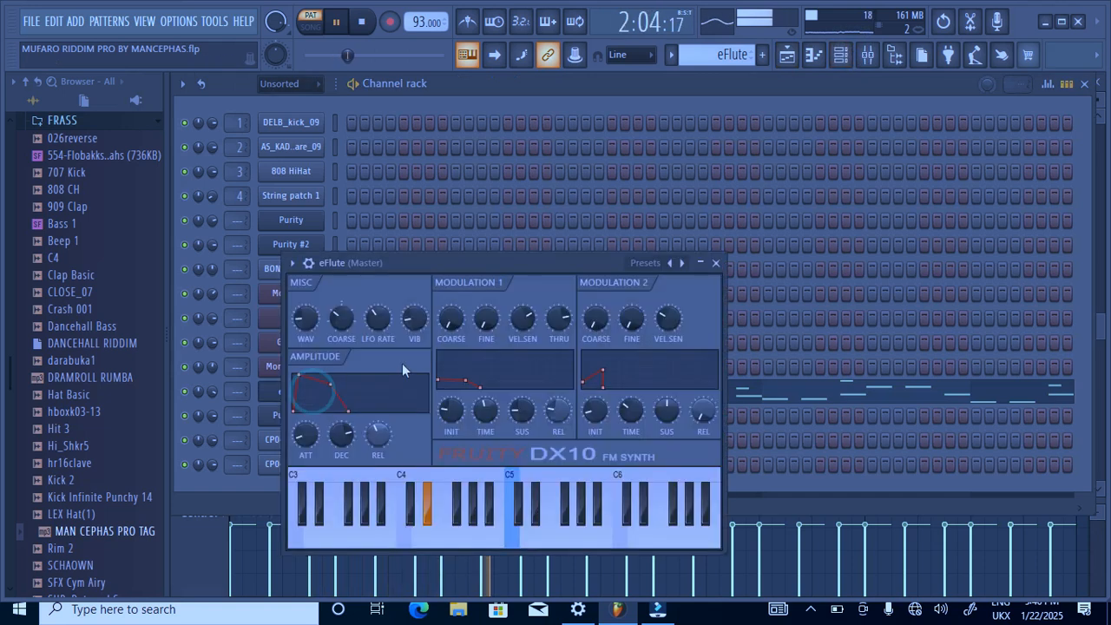
pyautogui.click(644, 263)
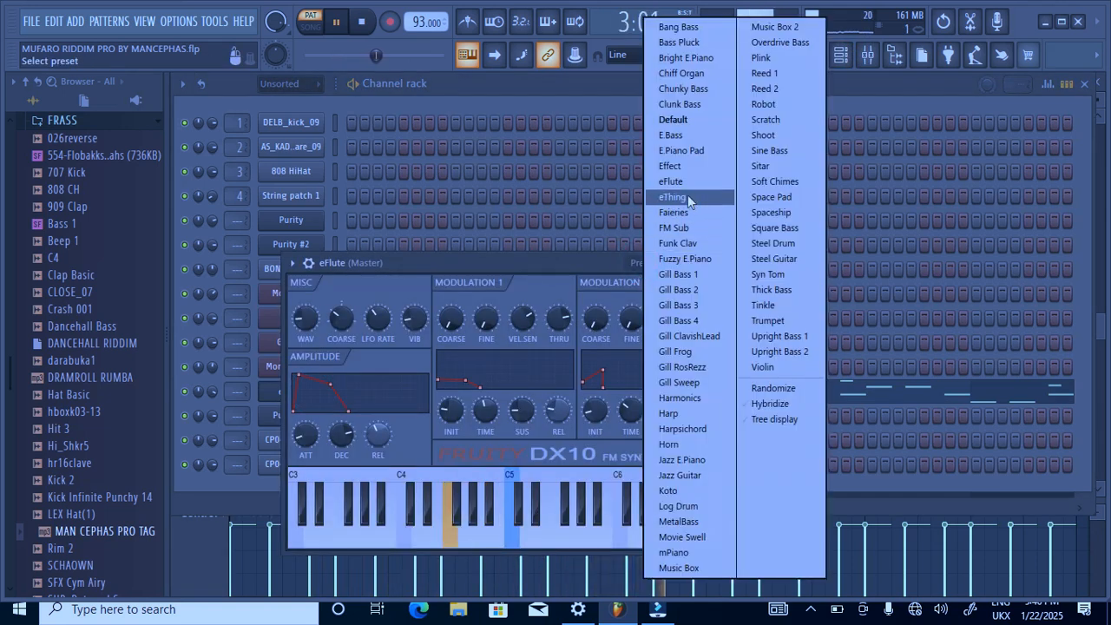
pyautogui.click(524, 254)
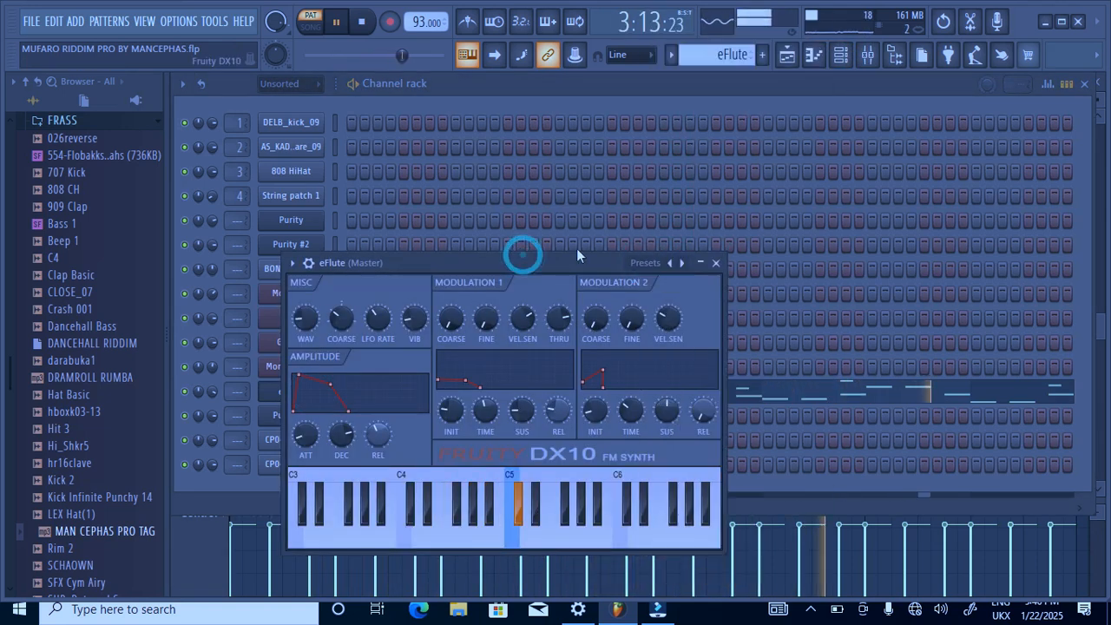
pyautogui.click(716, 263)
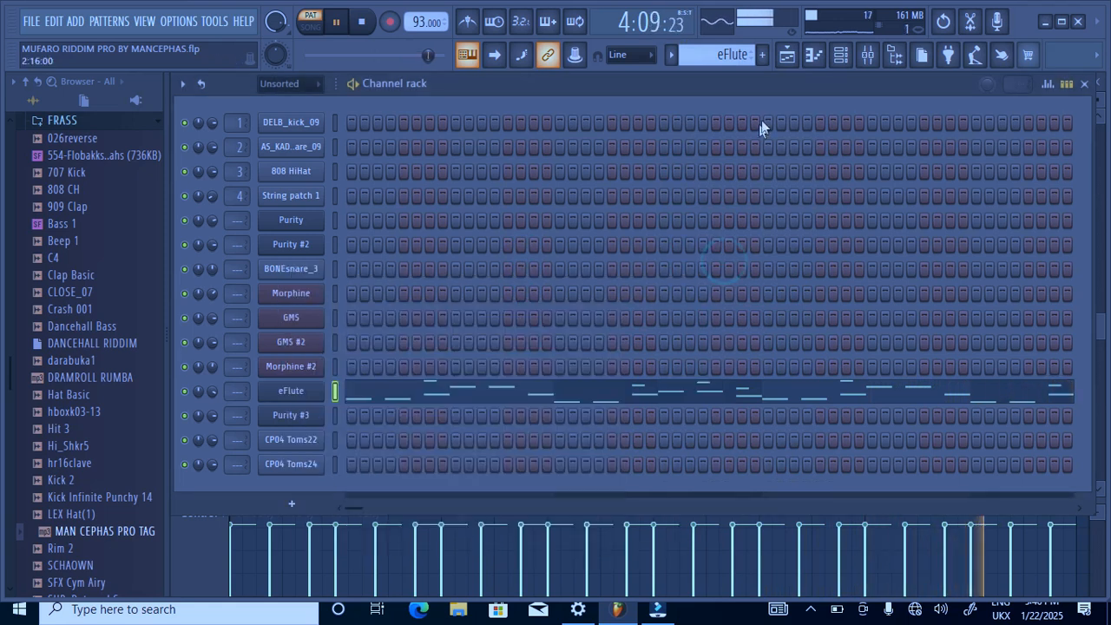
# - Select the eFlute #2 pattern from the playlist's patterns and examine its lower-octave notes in the piano roll
pyautogui.click(797, 53)
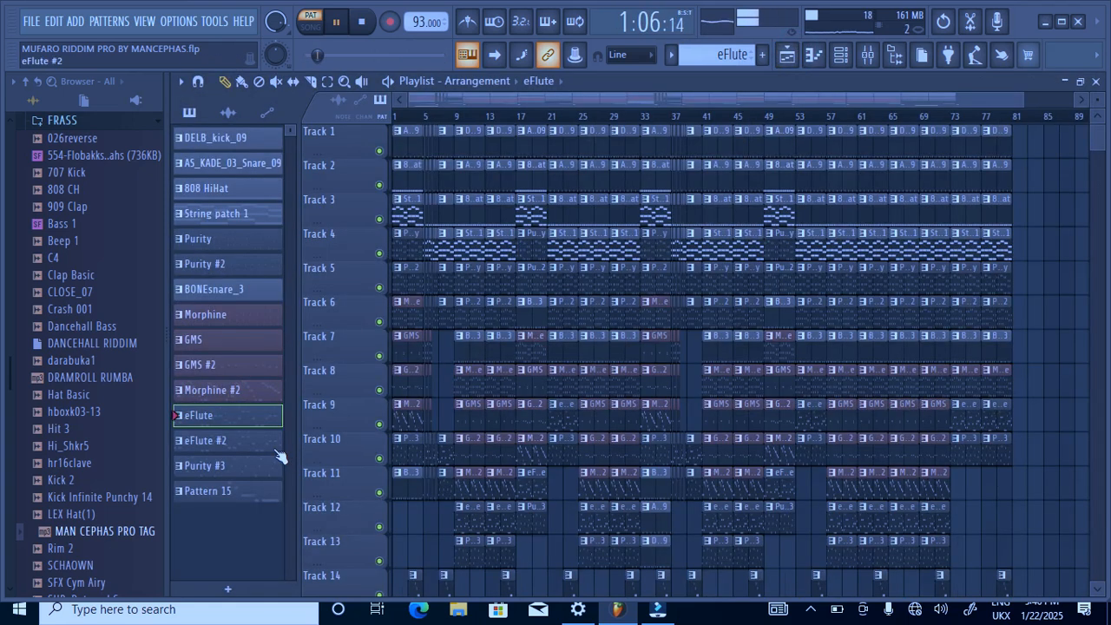
pyautogui.click(853, 53)
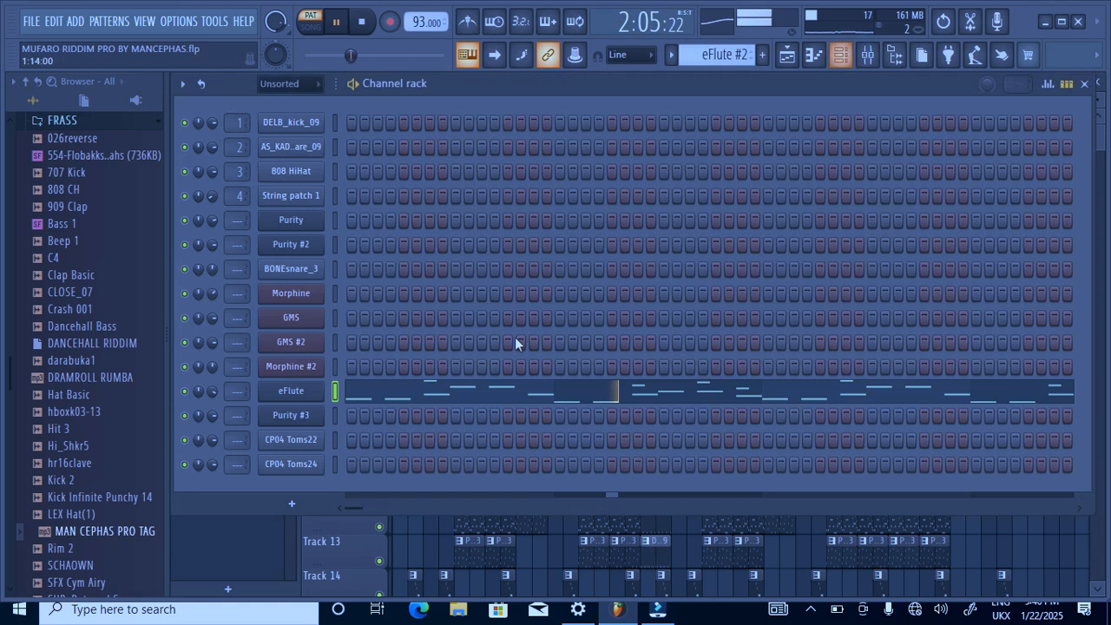
pyautogui.click(491, 392)
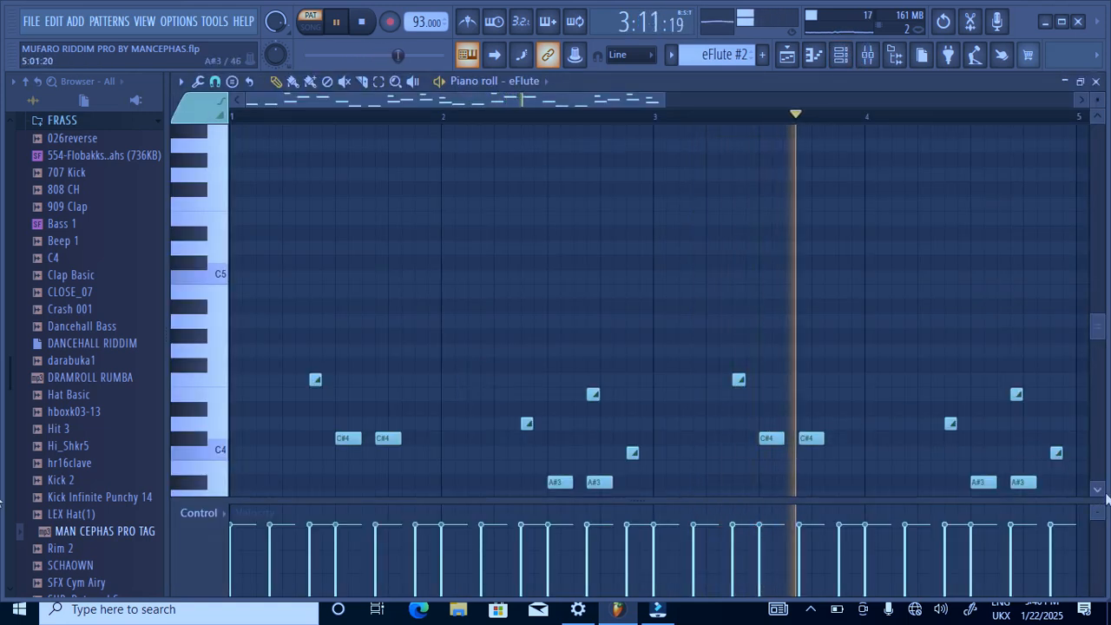
pyautogui.scroll(-3, 1097, 486)
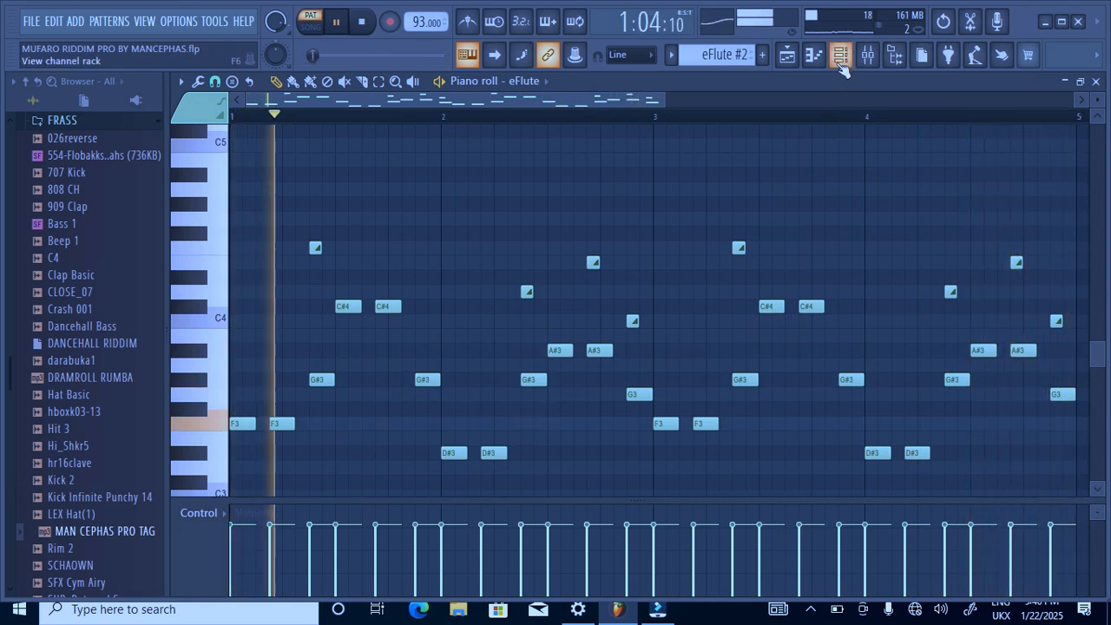
# - Select the Purity #3 pattern from the playlist's patterns and examine its notes around octave 5 in the piano roll
pyautogui.press('F5')
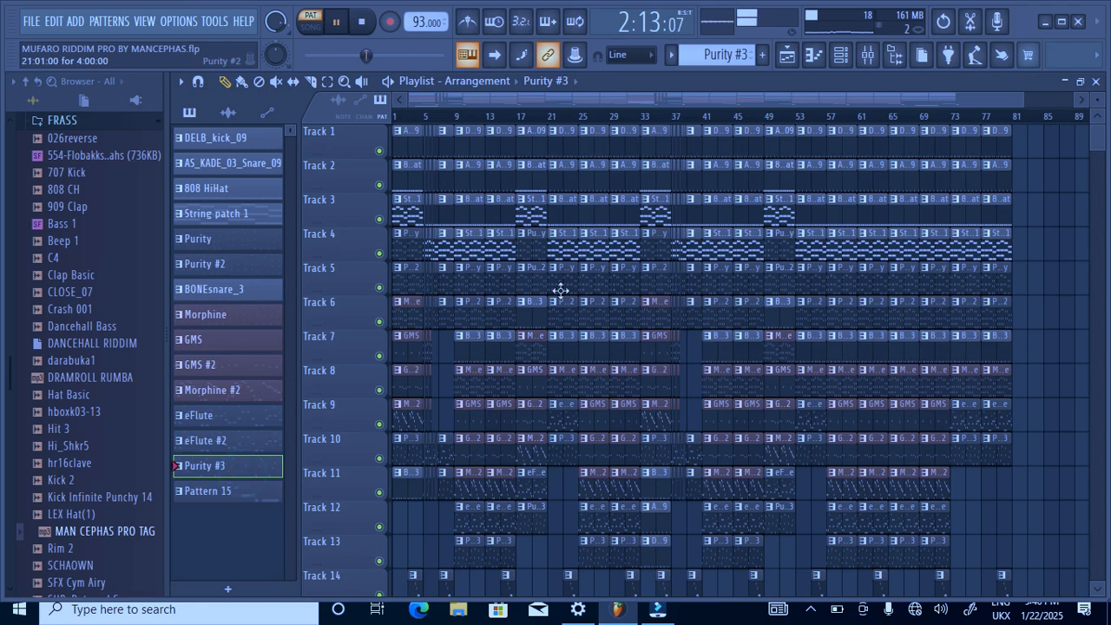
pyautogui.click(843, 54)
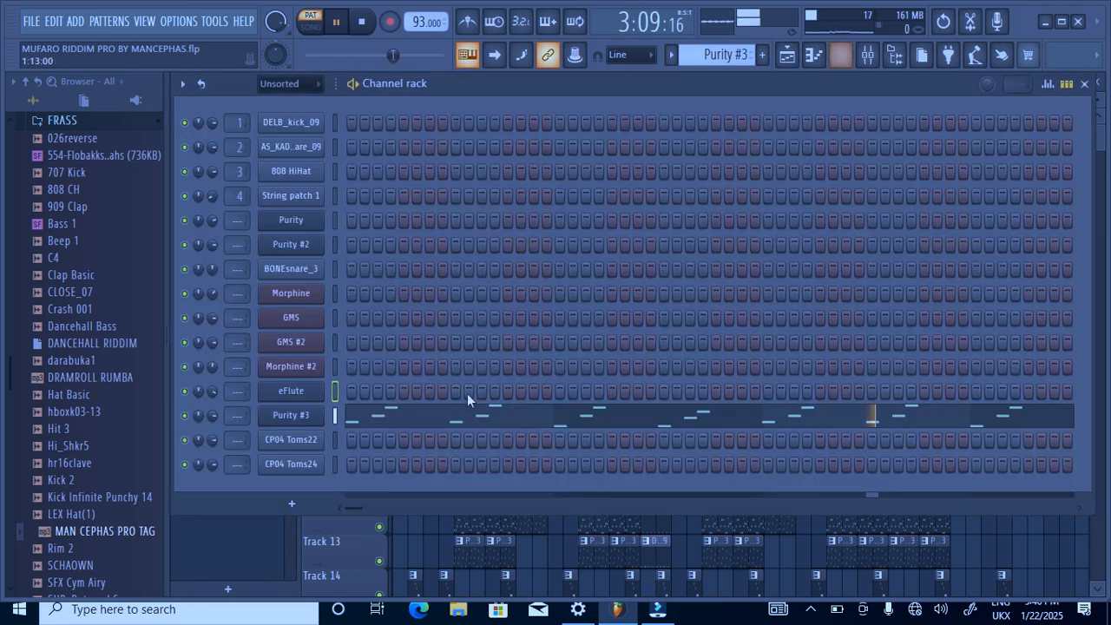
pyautogui.click(484, 424)
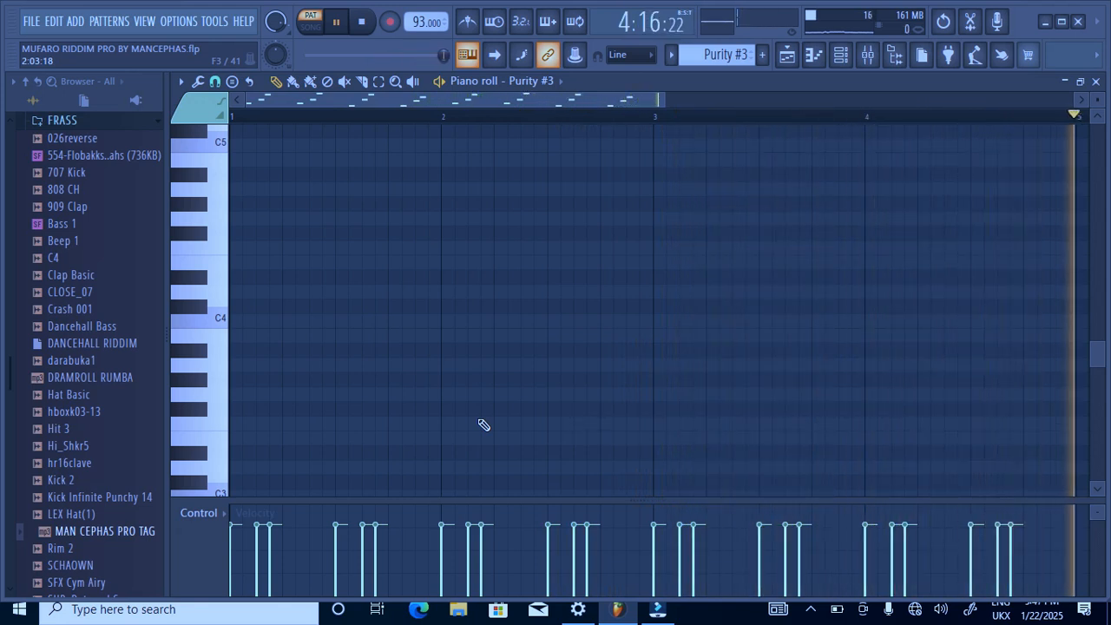
pyautogui.scroll(5, 1098, 124)
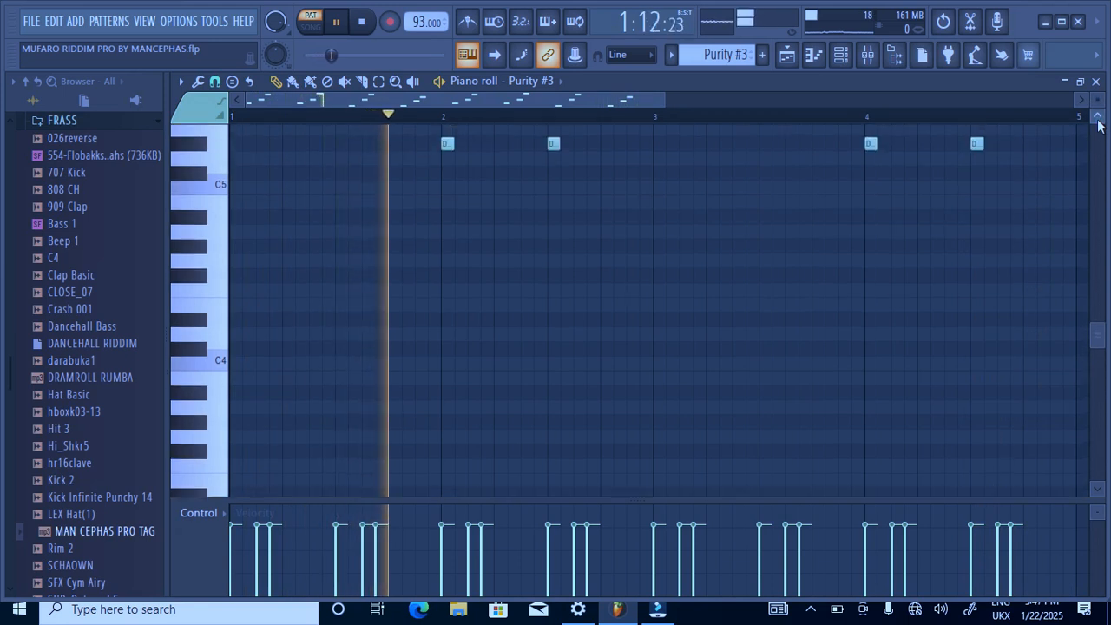
pyautogui.scroll(1, 1097, 124)
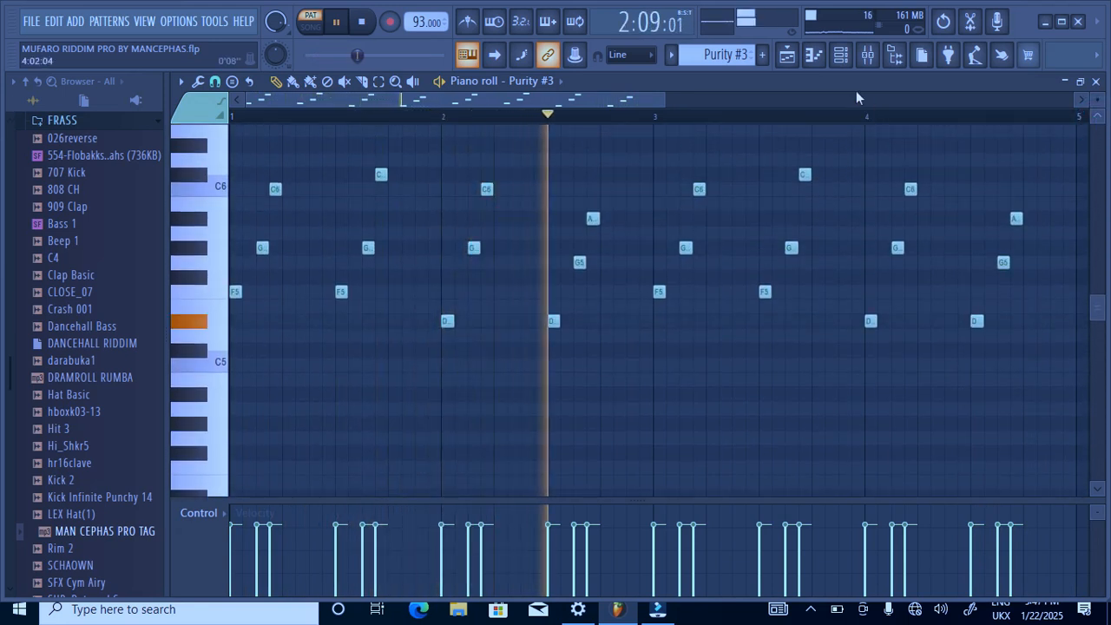
# - Open the Purity #3 channel's instrument, check its selected preset in the Guitar & Plucked category, and close it
pyautogui.click(841, 56)
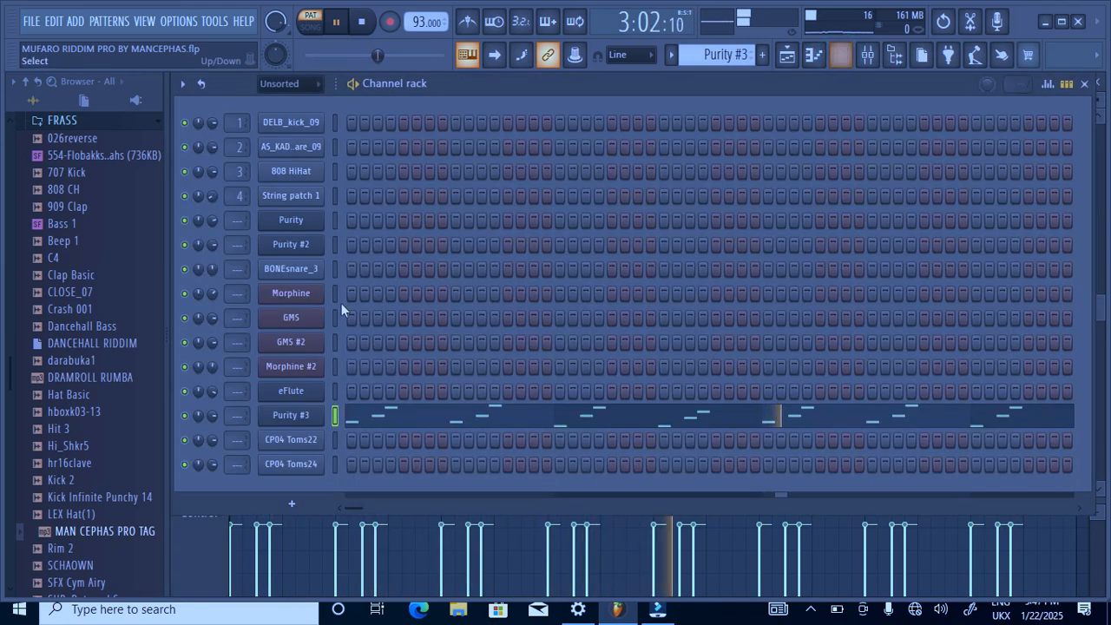
pyautogui.click(318, 420)
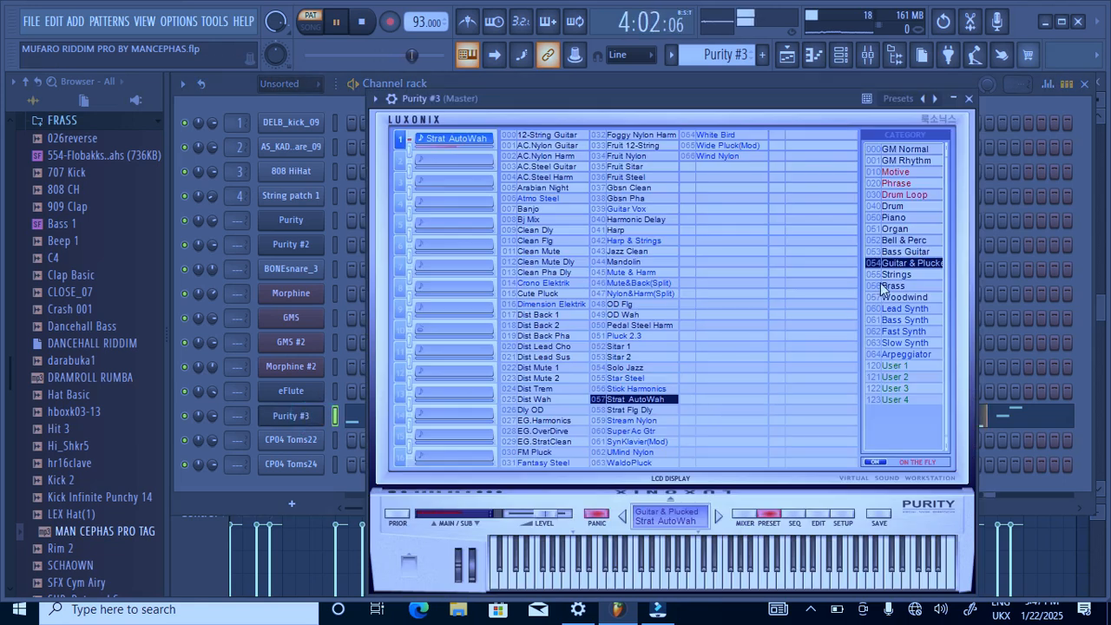
pyautogui.click(970, 99)
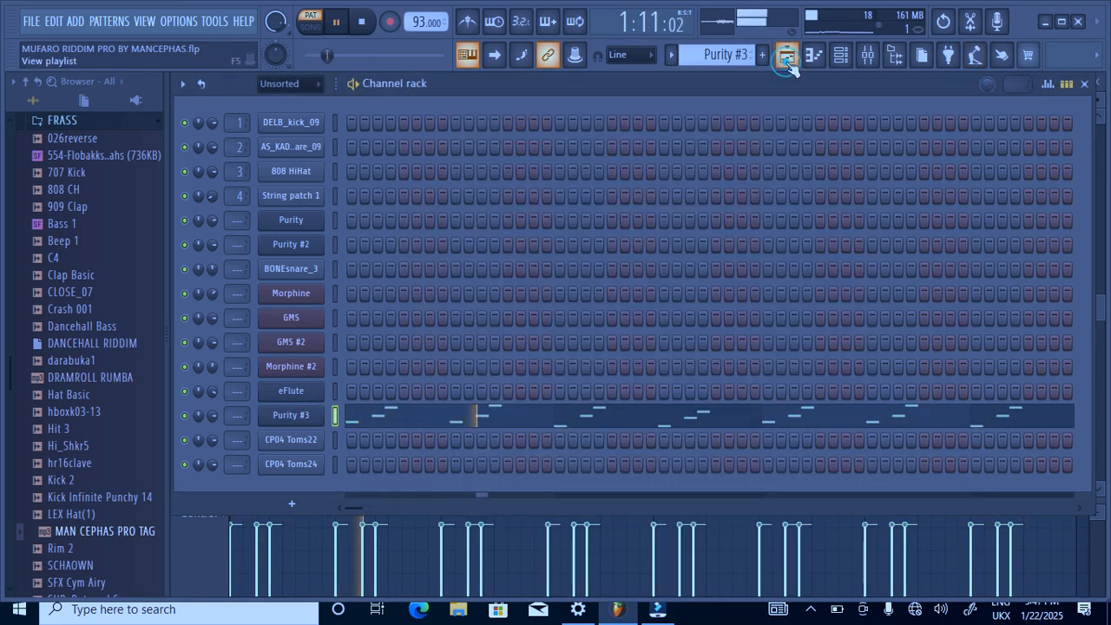
# - Select Pattern 15 from the playlist's patterns and examine the CP04 Toms22 and CP04 Toms24 notes in the piano roll
pyautogui.click(787, 63)
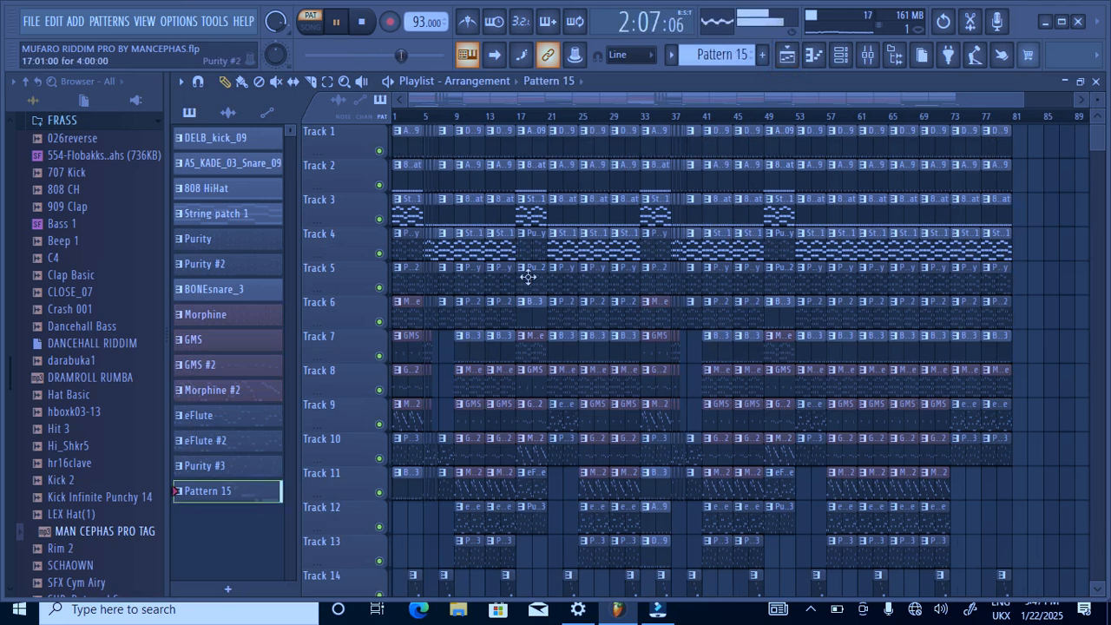
pyautogui.click(840, 55)
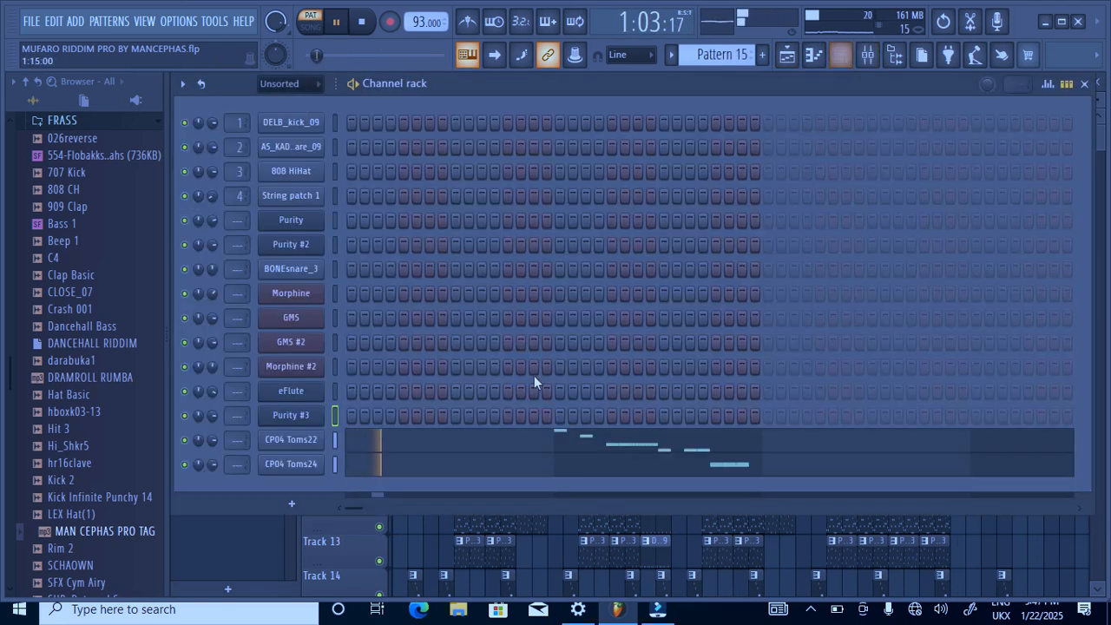
pyautogui.click(652, 442)
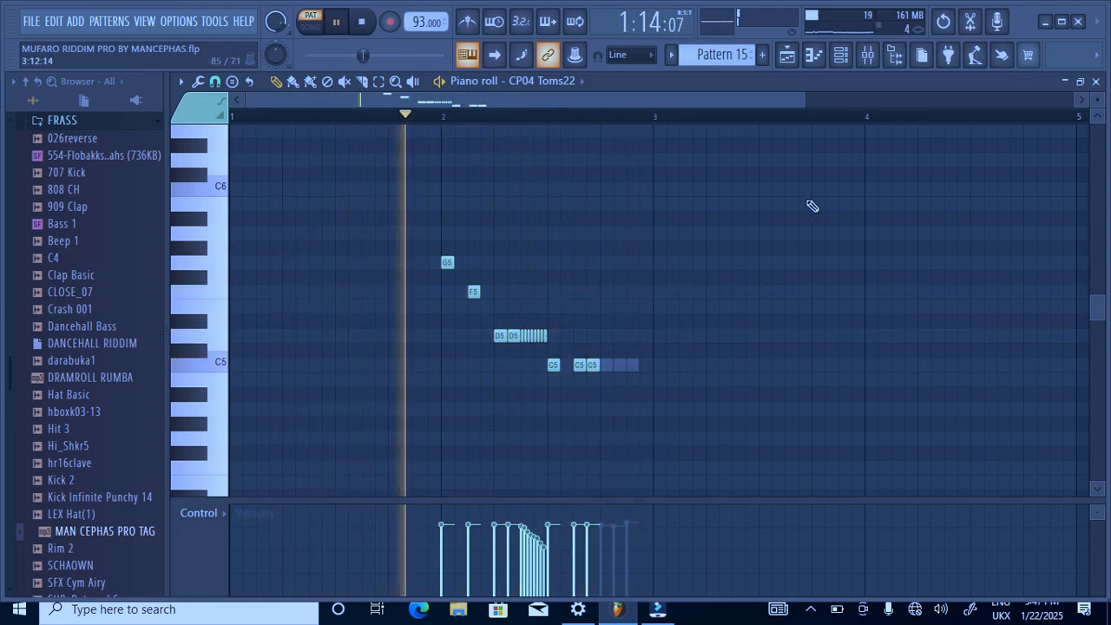
pyautogui.press('F6')
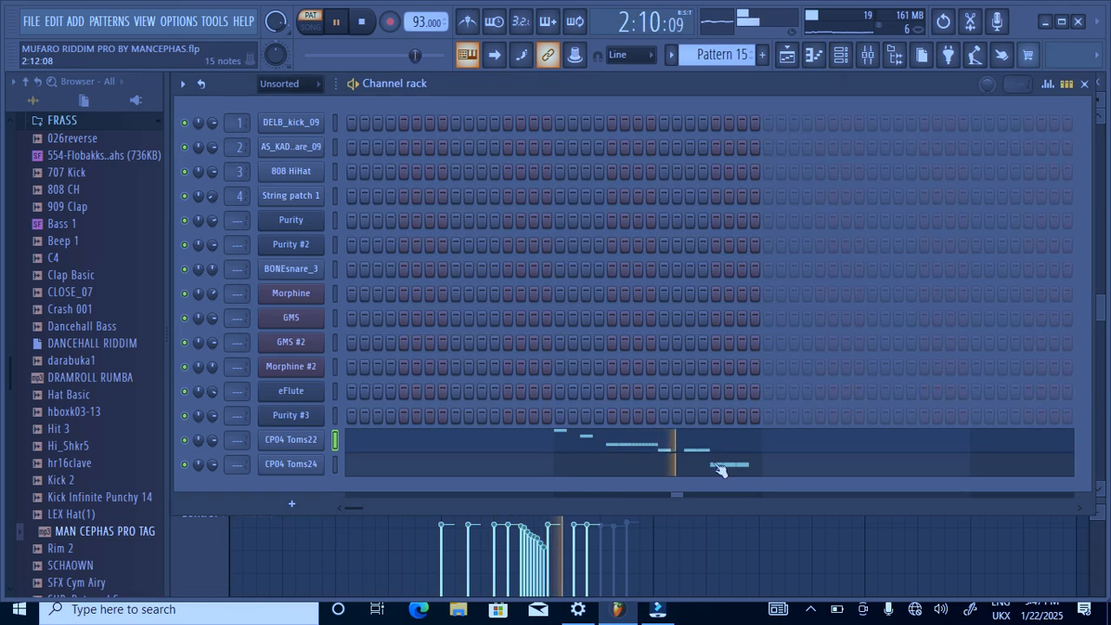
pyautogui.press('F6')
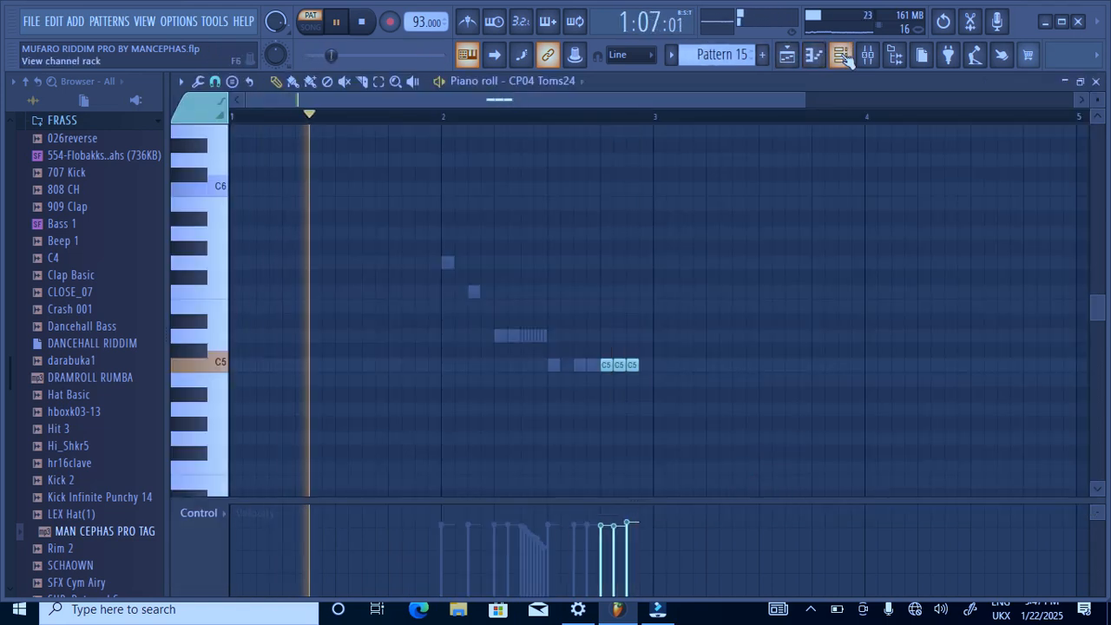
# - Return to the playlist and play the whole arrangement from bar 1 in Song mode
pyautogui.click(787, 55)
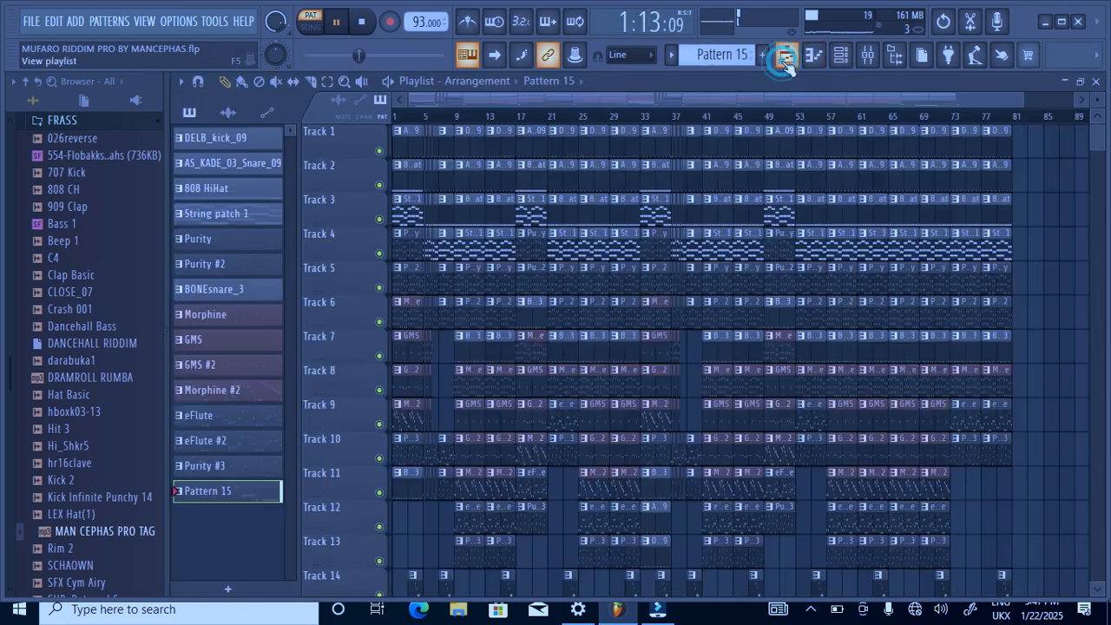
pyautogui.click(401, 117)
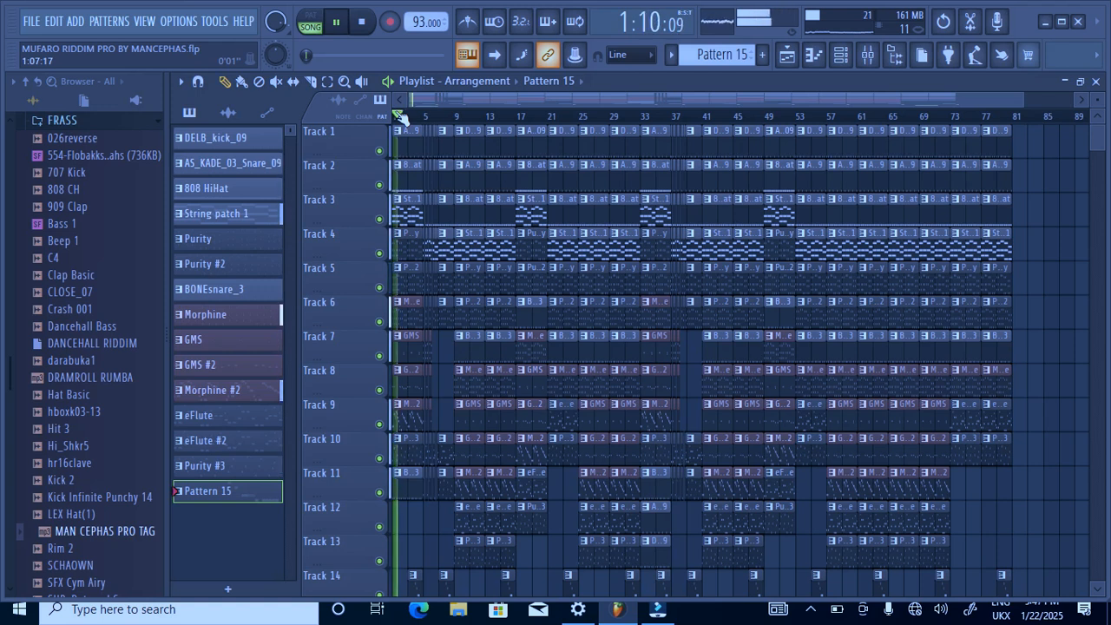